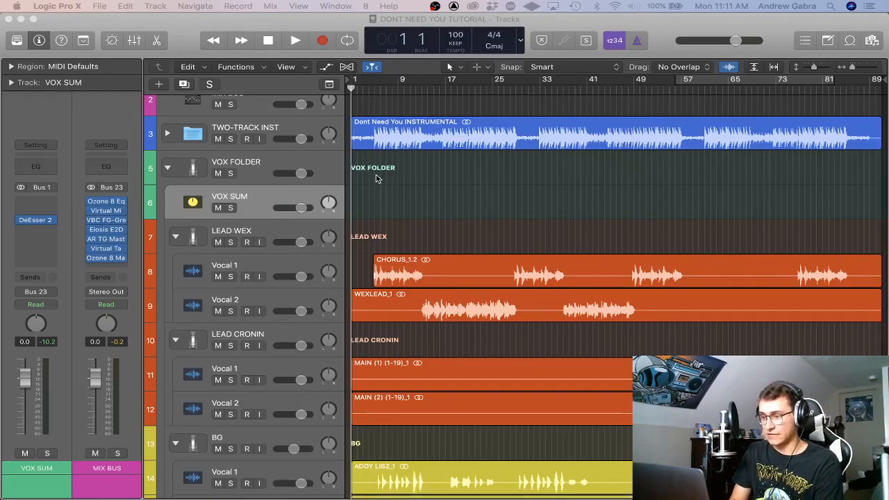
# - Play the full mix from the beginning with all vocals and processing active, stop at bar 15 and return to the start
pyautogui.press('super+Right')
pyautogui.press('super+Right')
pyautogui.press('super+Right')
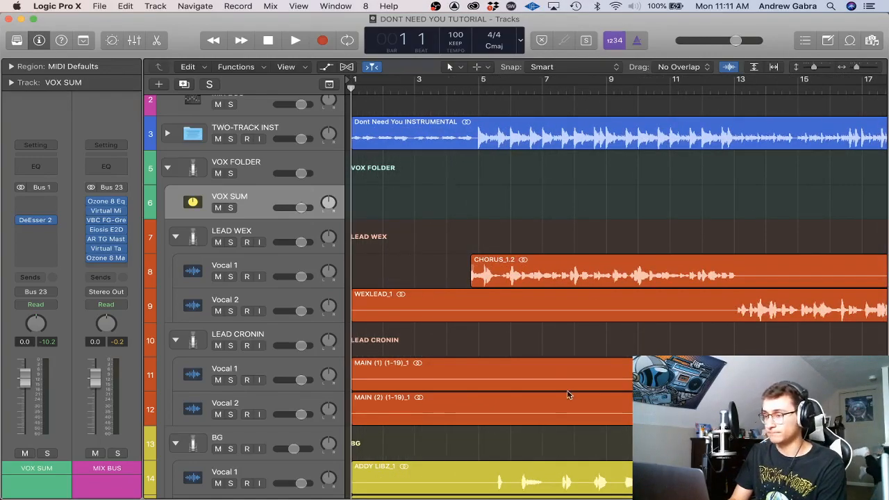
pyautogui.press('space')
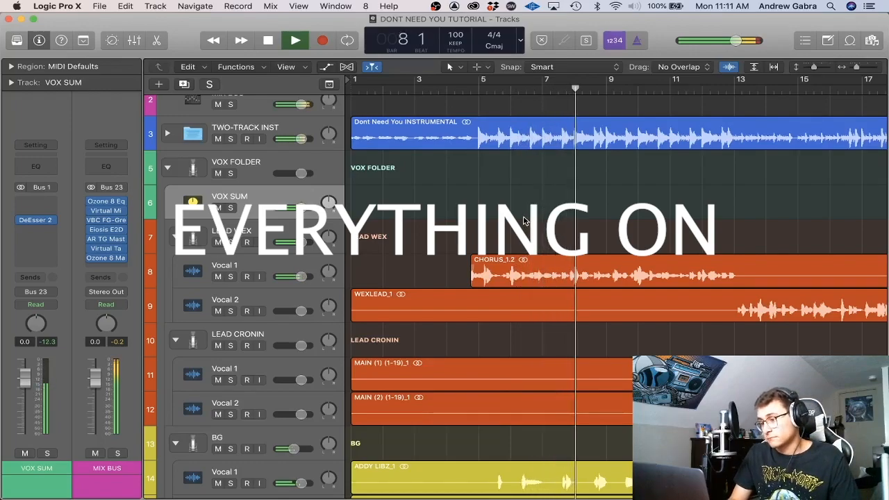
pyautogui.press('super+Left')
pyautogui.press('super+Left')
pyautogui.press('super+Left')
pyautogui.press('super+Left')
pyautogui.press('super+Left')
pyautogui.press('super+Left')
pyautogui.press('super+Left')
pyautogui.press('super+Left')
pyautogui.press('super+Right')
pyautogui.press('super+Right')
pyautogui.press('super+Right')
pyautogui.press('super+Right')
pyautogui.press('super+Right')
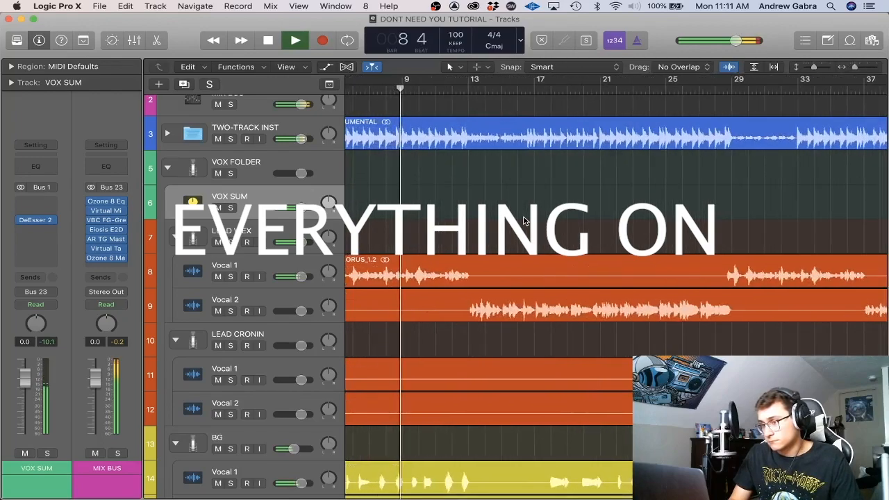
pyautogui.hscroll(-5, 524, 221)
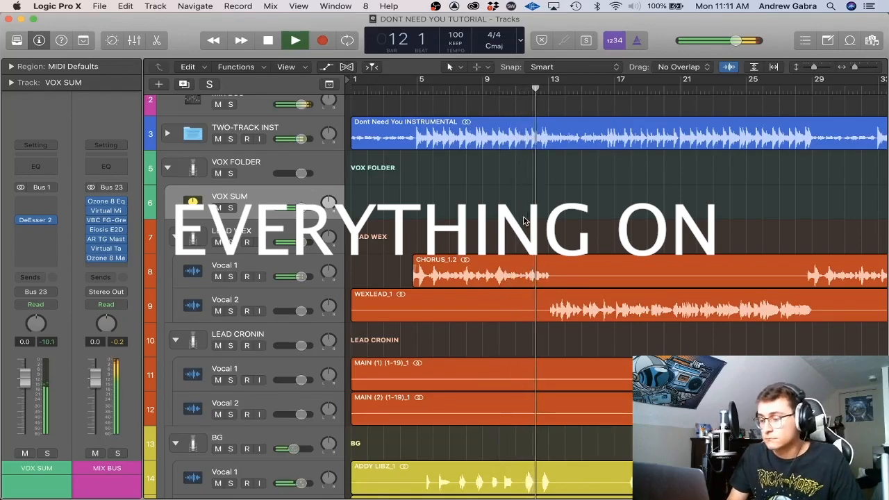
pyautogui.scroll(-3, 523, 221)
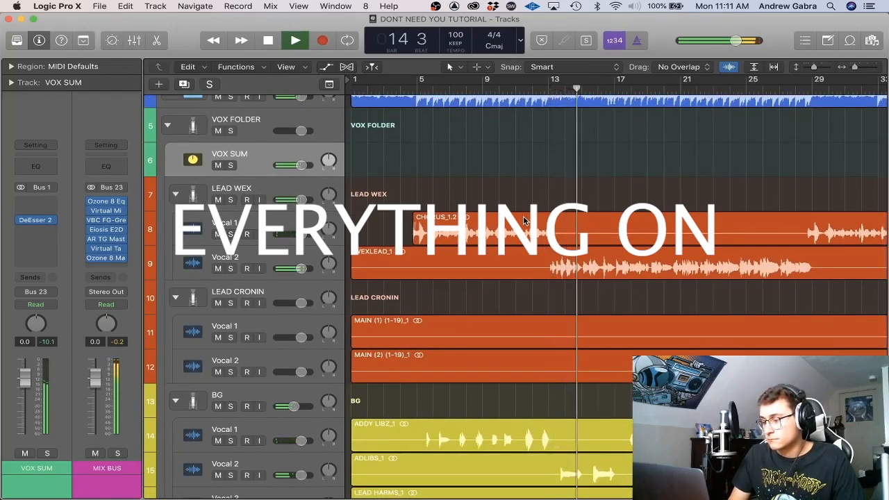
pyautogui.press('space')
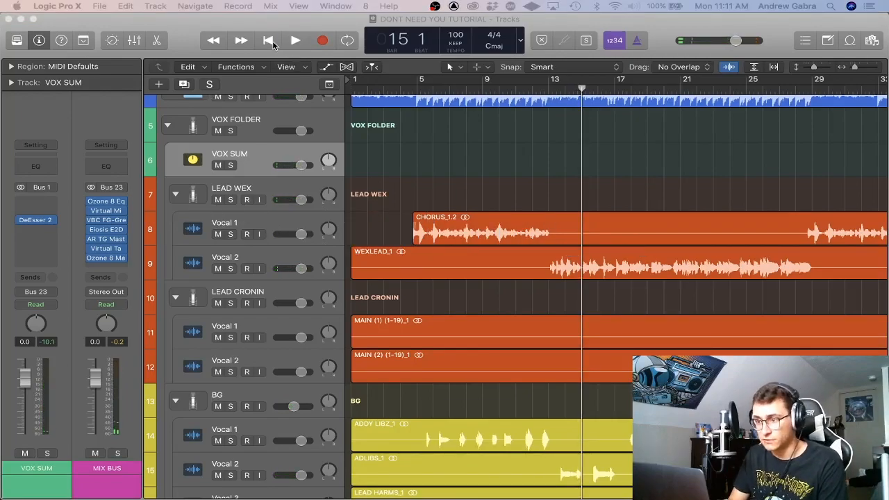
pyautogui.click(268, 40)
# - View the channel strips of the LEAD WEX folder and its Vocal 1 and Vocal 2 tracks, with the whole song in view
pyautogui.scroll(-1, 509, 189)
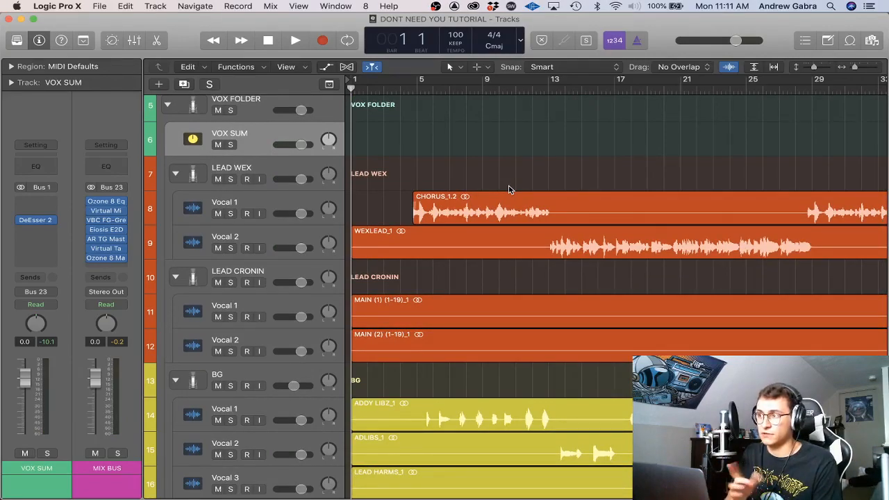
pyautogui.click(509, 190)
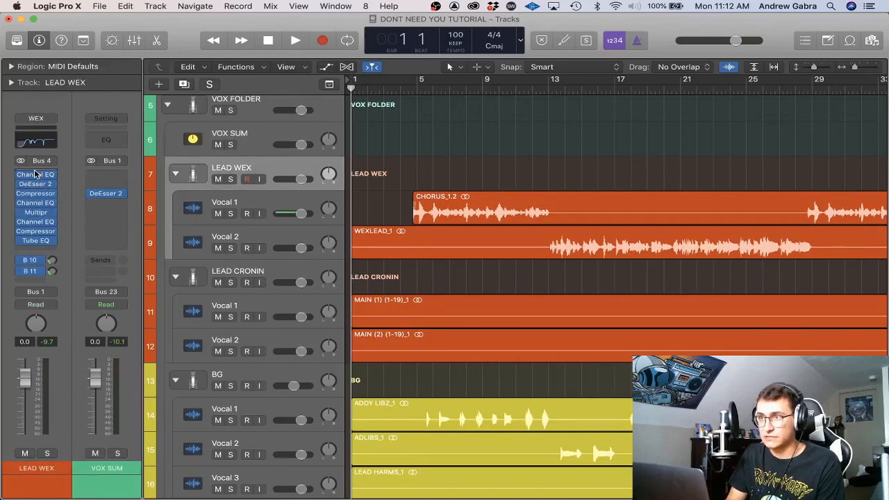
pyautogui.click(276, 221)
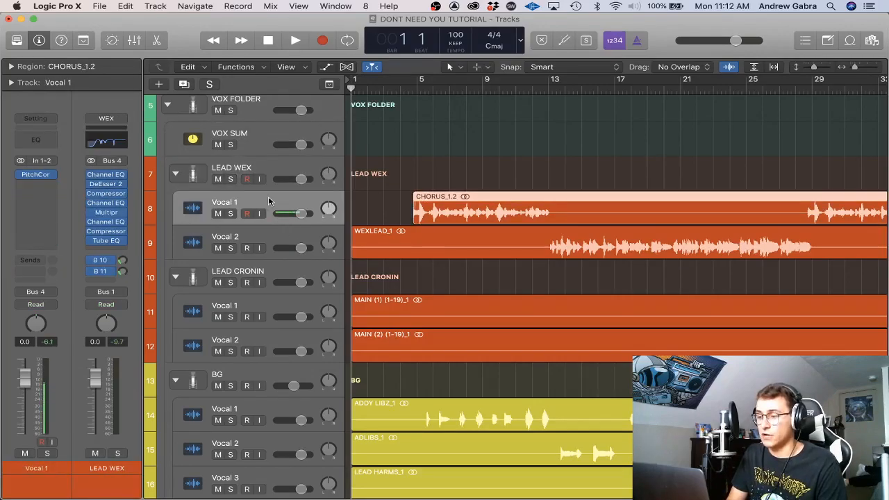
pyautogui.click(252, 235)
pyautogui.scroll(-5, 545, 214)
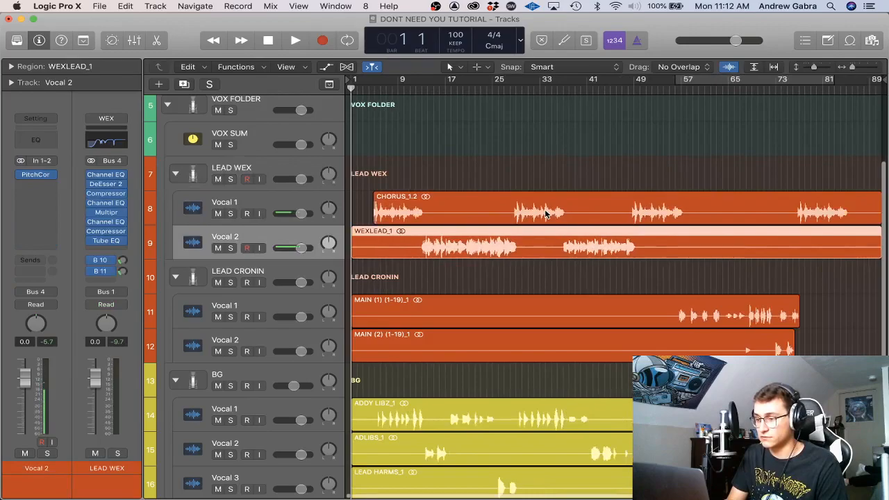
# - Inspect the Pitch Correction settings on the LEAD WEX Vocal 1 track, close the plug-in and deselect the region
pyautogui.click(251, 206)
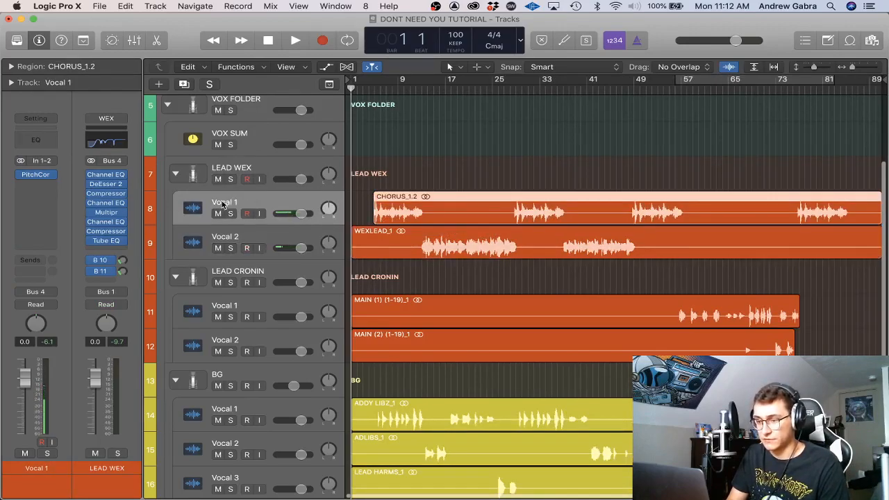
pyautogui.click(35, 174)
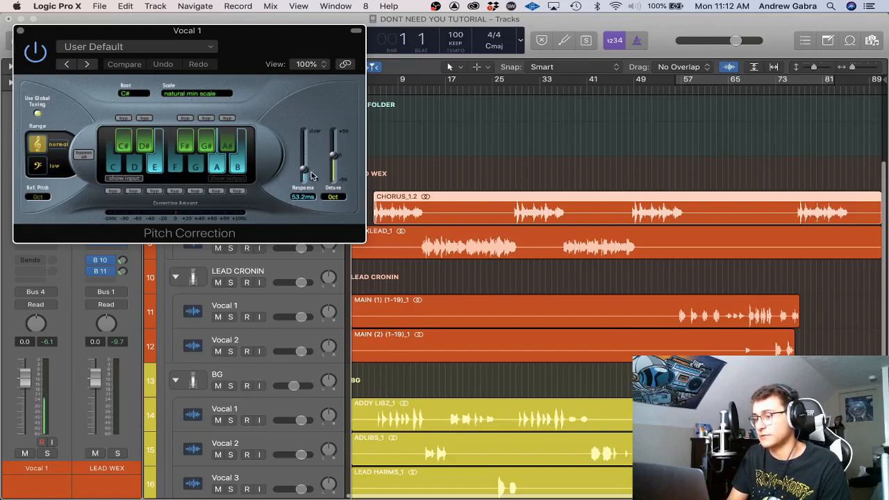
pyautogui.click(20, 30)
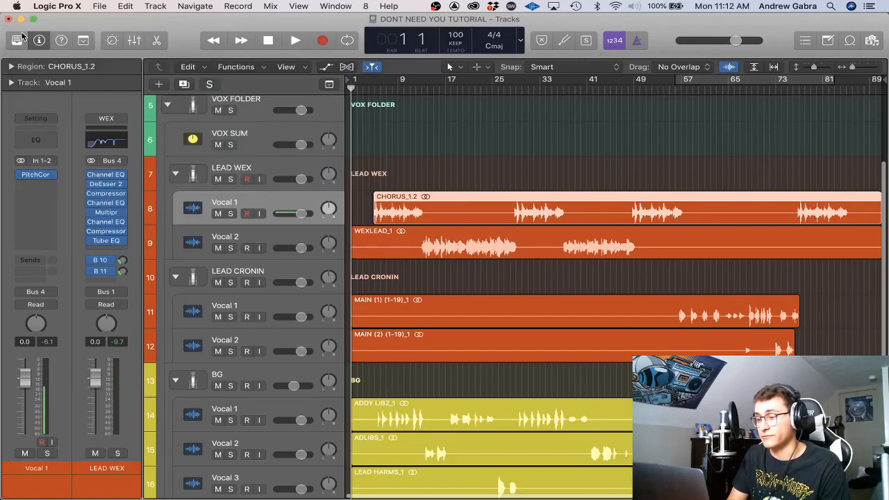
pyautogui.click(441, 156)
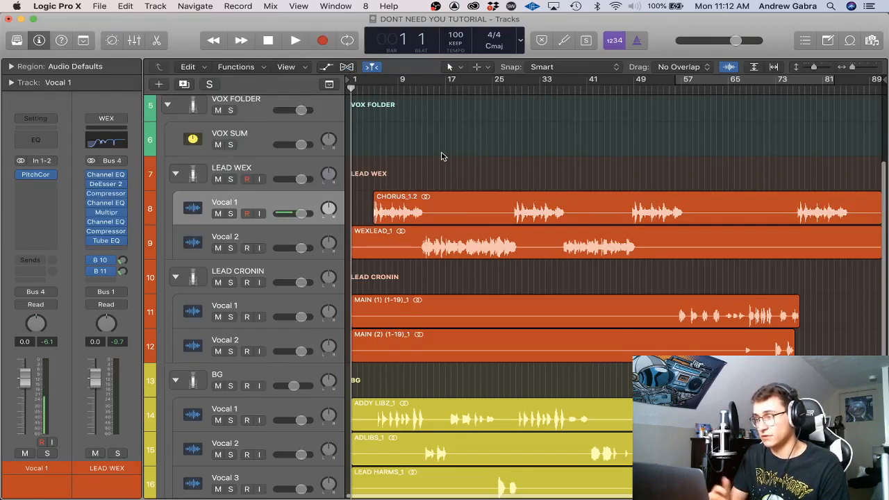
# - Compare the inserts on the Vocal 2 and Vocal 1 tracks inside the LEAD WEX folder
pyautogui.click(211, 243)
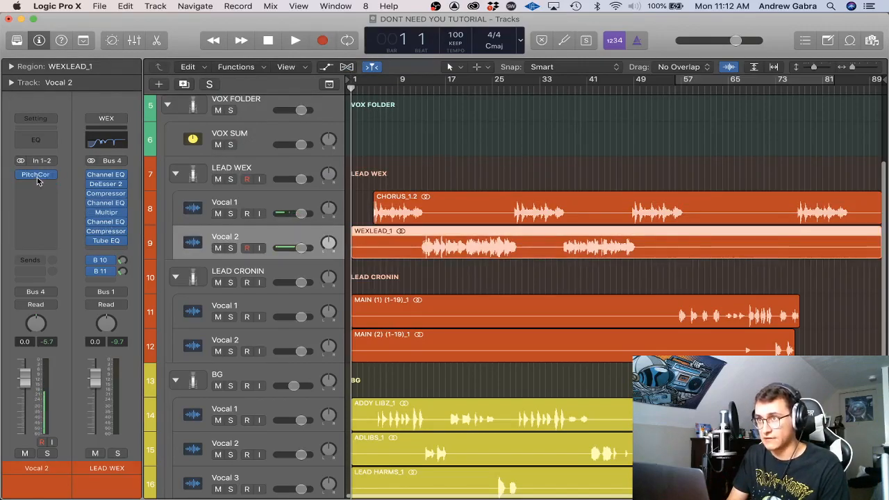
pyautogui.click(251, 212)
pyautogui.click(251, 237)
pyautogui.click(266, 206)
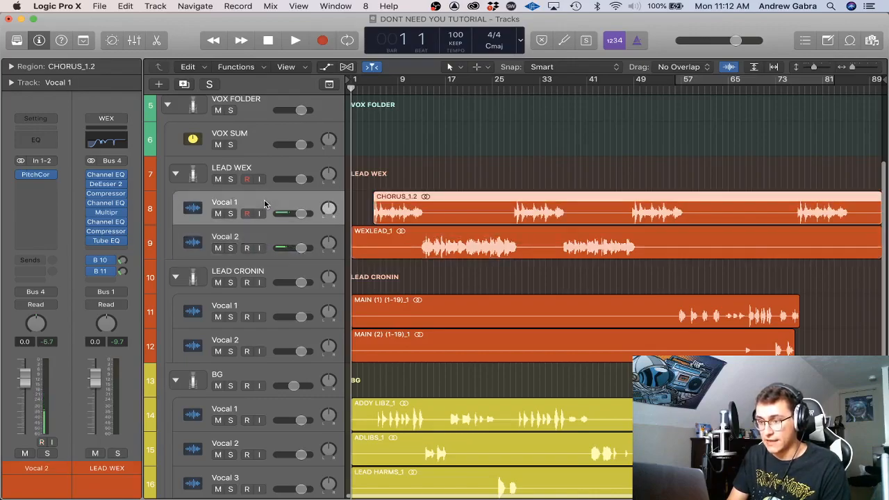
# - Open the first Channel EQ on LEAD WEX, bypass all its other inserts and both sends, and solo the track
pyautogui.click(268, 167)
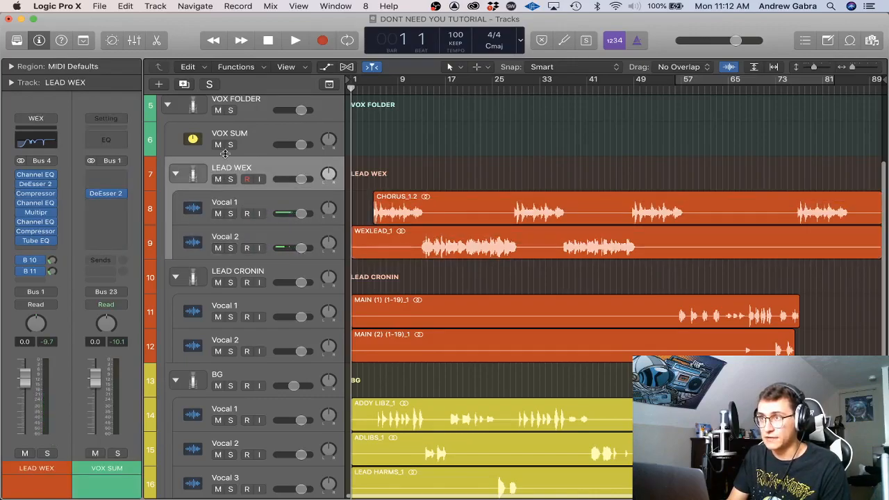
pyautogui.click(41, 175)
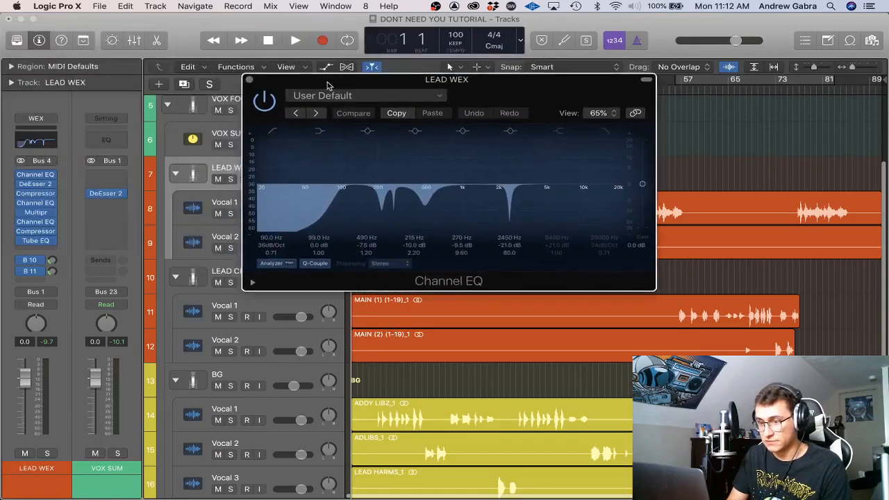
pyautogui.moveTo(21, 184); pyautogui.dragTo(21, 273)
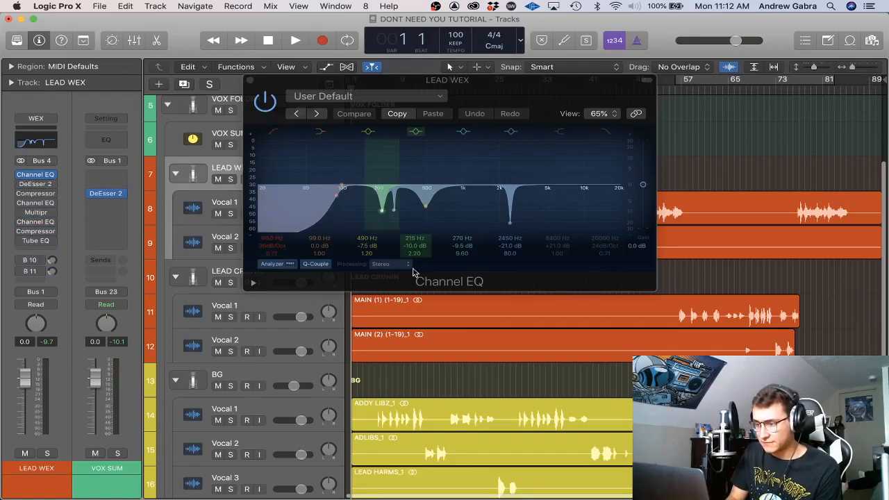
pyautogui.press('s')
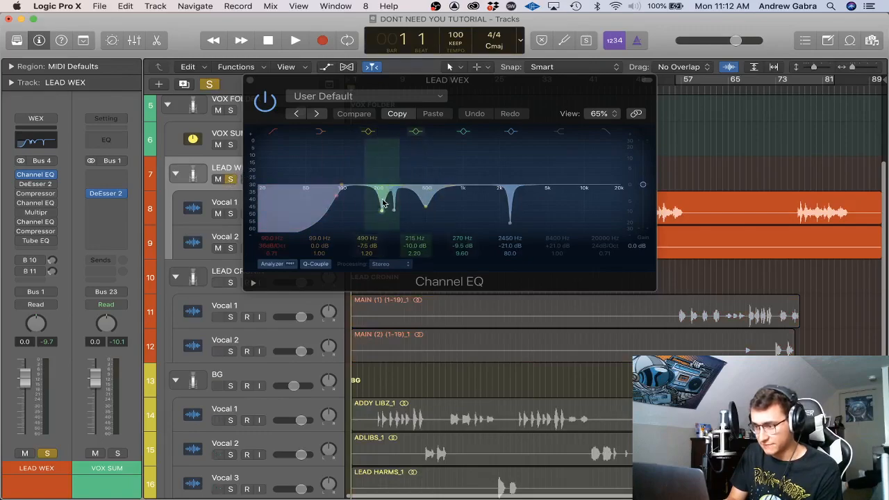
# - Audition the 215 Hz band of the LEAD WEX Channel EQ boosted to +24.0 dB during playback, and cut it to -5.5 dB
pyautogui.click(380, 210)
pyautogui.moveTo(414, 247); pyautogui.dragTo(415, 184)
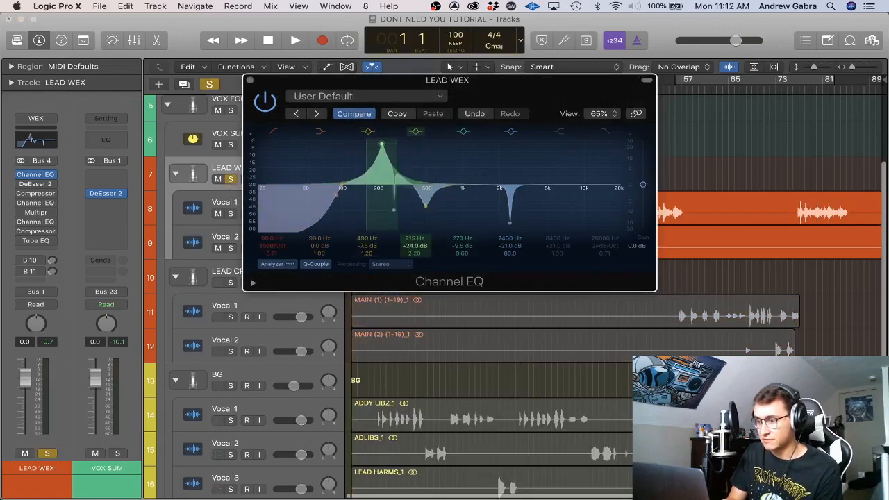
pyautogui.press('space')
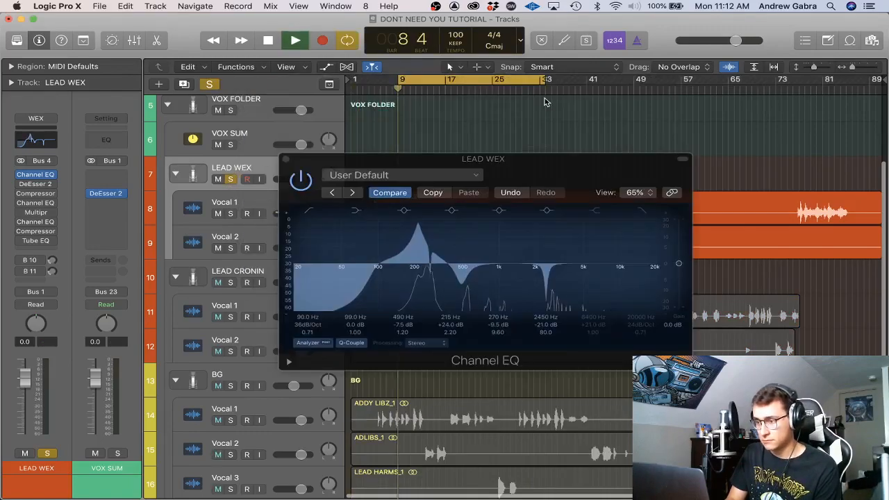
pyautogui.moveTo(529, 163); pyautogui.dragTo(524, 95)
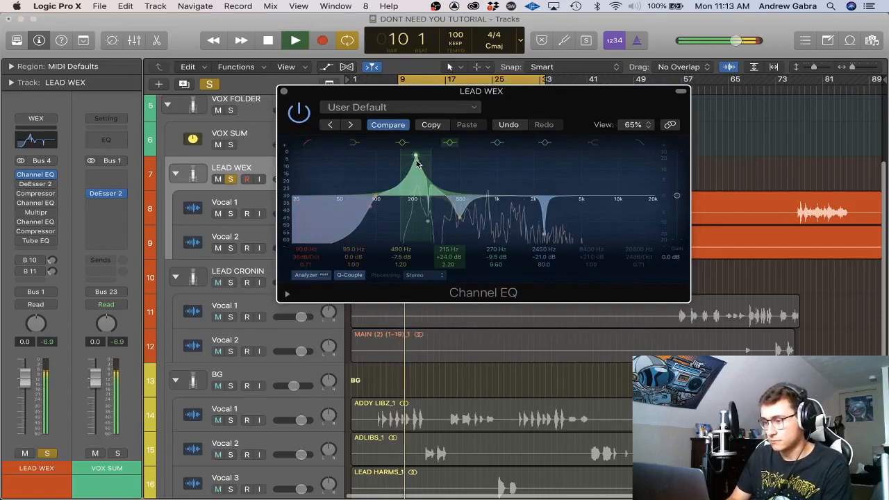
pyautogui.moveTo(417, 162); pyautogui.dragTo(416, 212)
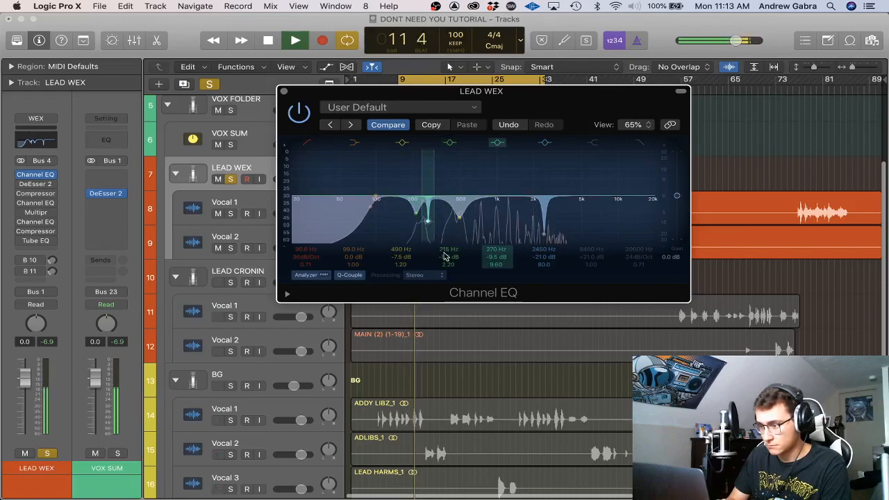
# - Audition the EQ's 270 Hz band boosted to +24.0 dB, set its gain back to -9.5 dB and stop playback
pyautogui.moveTo(496, 256); pyautogui.dragTo(496, 222)
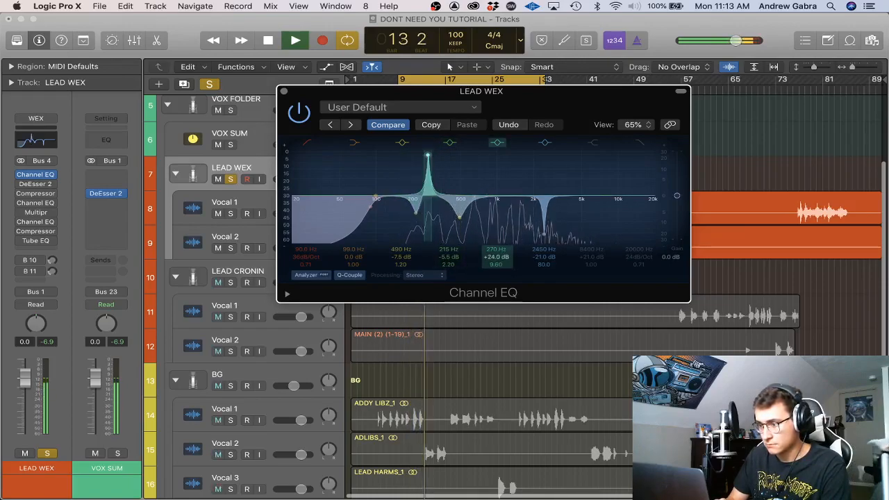
pyautogui.moveTo(502, 257); pyautogui.dragTo(502, 290)
pyautogui.press('space')
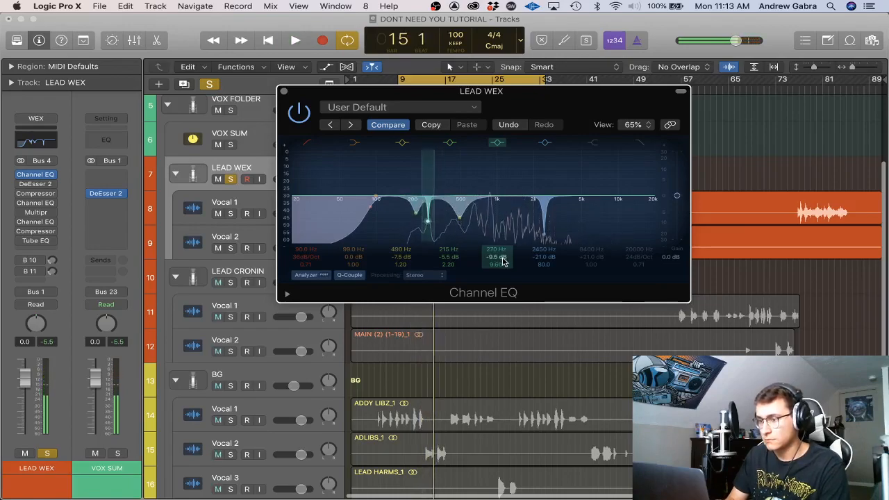
# - Close the Channel EQ, unsolo LEAD WEX and open its DeEsser 2 clear of the channel strips
pyautogui.click(283, 91)
pyautogui.click(231, 179)
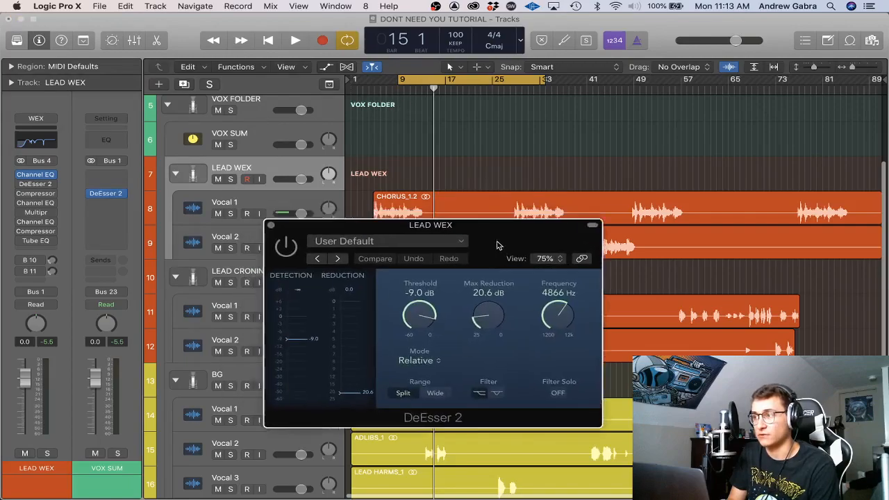
pyautogui.moveTo(498, 243); pyautogui.dragTo(743, 180)
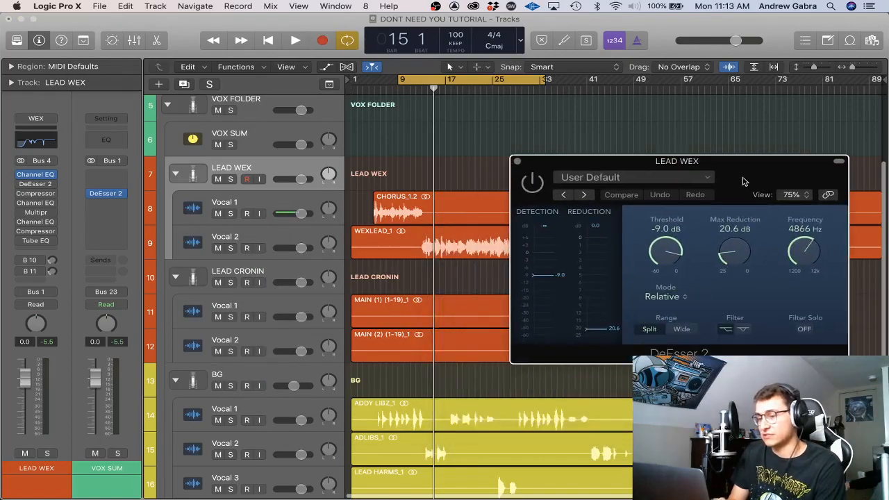
# - Review the 2450 Hz cut in the LEAD WEX Channel EQ, close the EQ and switch on DeEsser 2
pyautogui.click(35, 174)
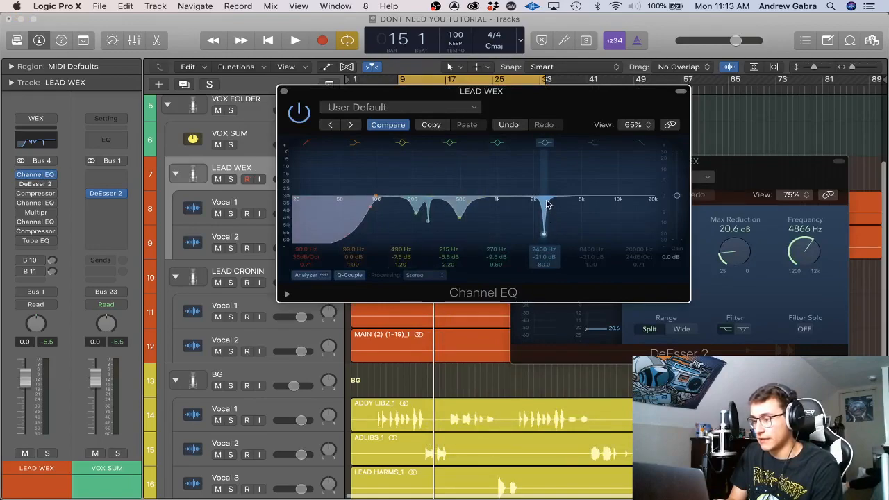
pyautogui.click(283, 91)
pyautogui.click(691, 164)
pyautogui.moveTo(691, 164); pyautogui.dragTo(540, 148)
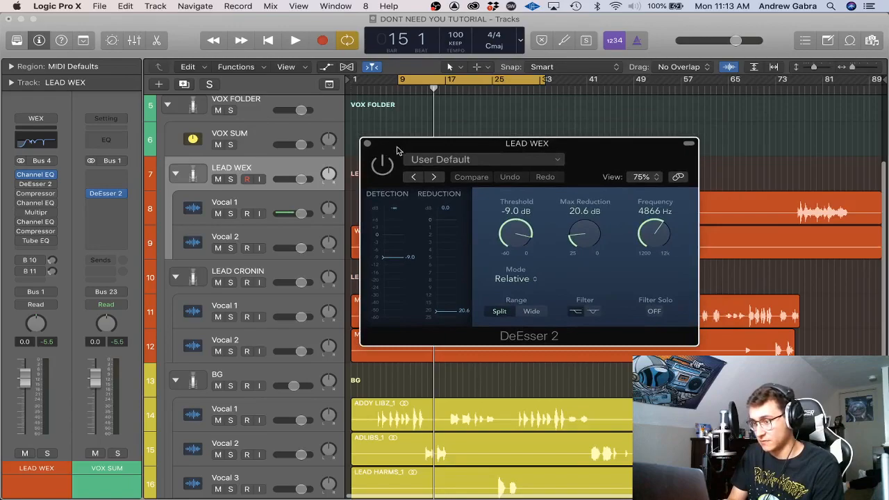
pyautogui.click(385, 166)
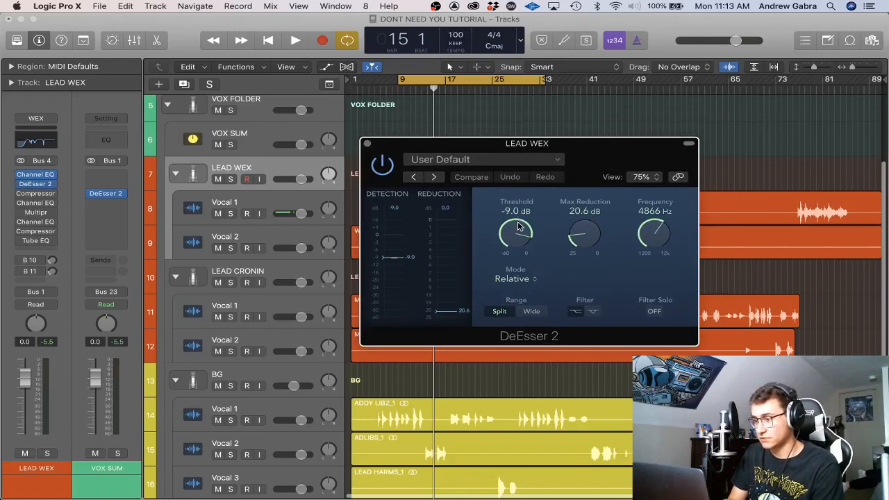
# - Play the cycled section from bar 9 with DeEsser 2 active, stop playback and close the plug-in
pyautogui.moveTo(402, 143); pyautogui.dragTo(419, 146)
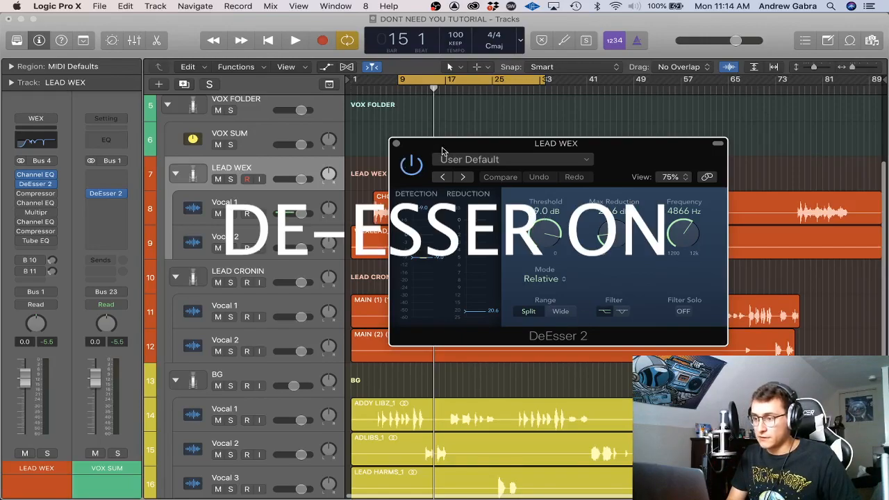
pyautogui.moveTo(436, 151); pyautogui.dragTo(427, 146)
pyautogui.press('space')
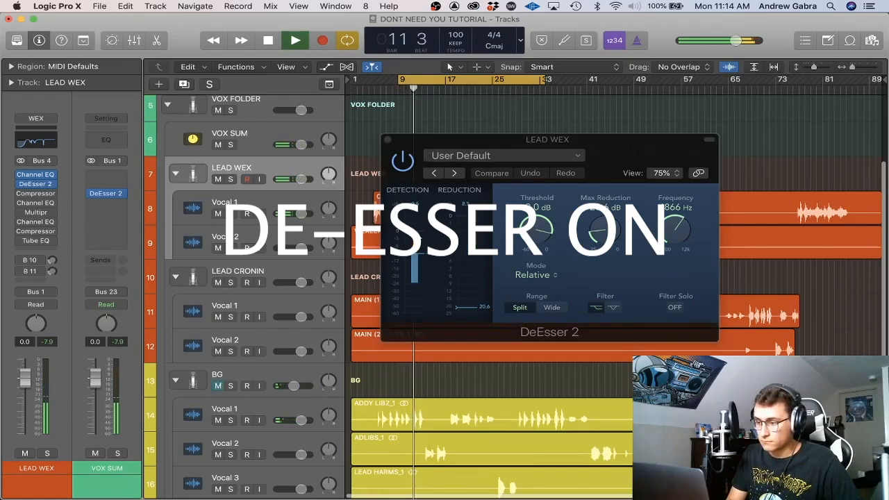
pyautogui.press('space')
pyautogui.click(388, 140)
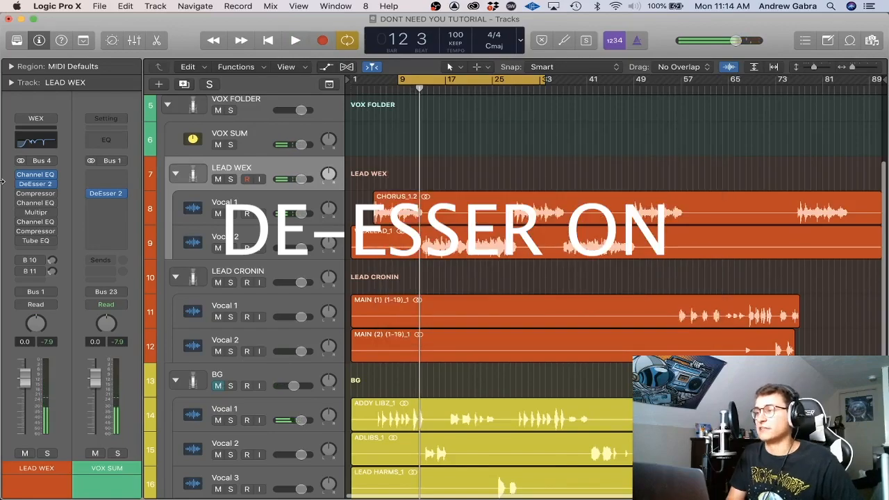
# - Open the first Compressor on LEAD WEX, switch it on, reposition its window and review the Studio FET model's attack and ratio settings
pyautogui.click(35, 193)
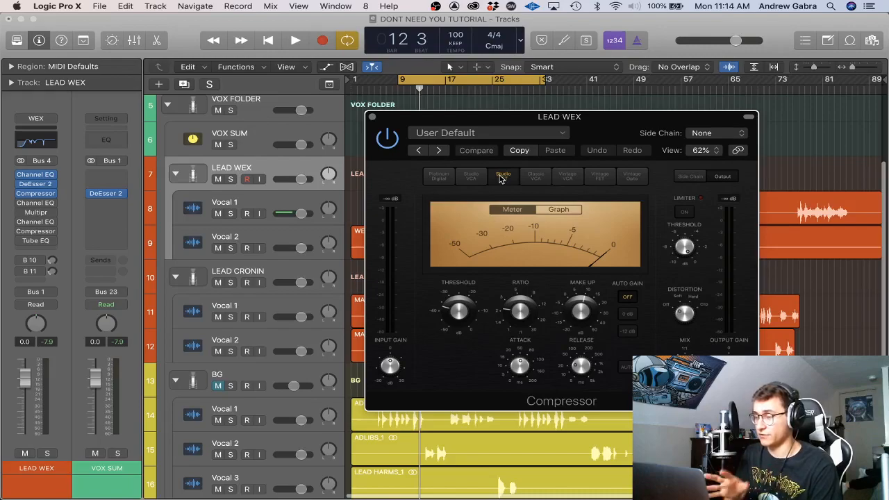
pyautogui.moveTo(611, 138); pyautogui.dragTo(595, 136)
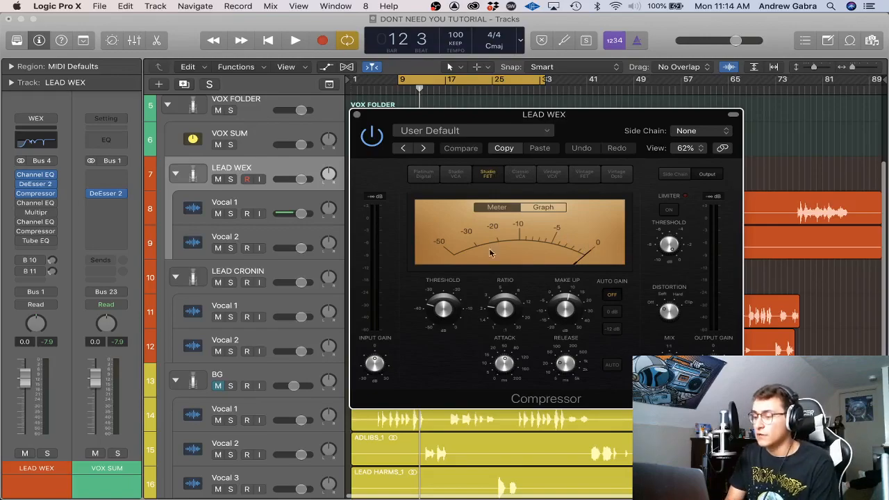
pyautogui.moveTo(505, 363); pyautogui.dragTo(507, 366)
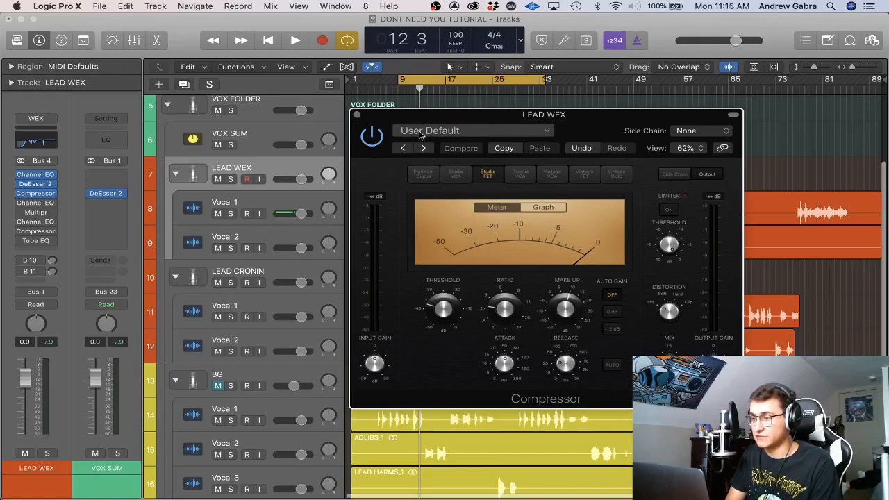
pyautogui.moveTo(500, 309)
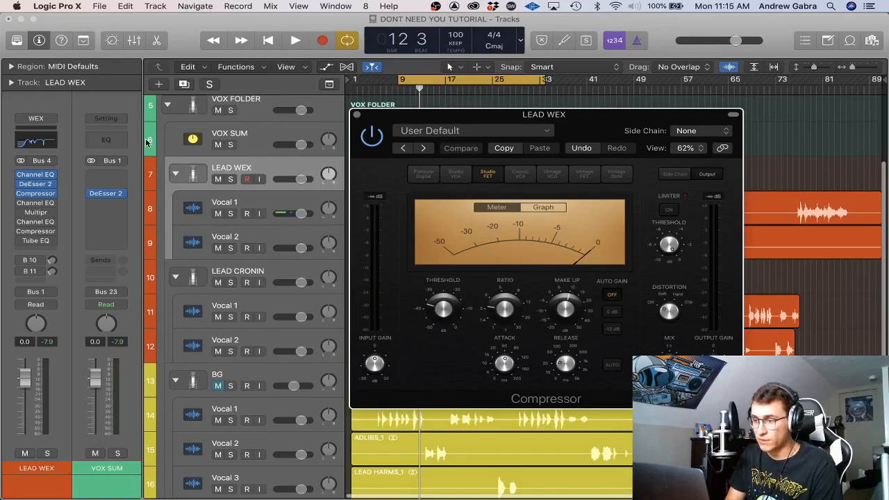
# - Compare the vocal with the Compressor bypassed and active during playback, leave it on, stop playback and close the plug-in
pyautogui.click(371, 137)
pyautogui.press('space')
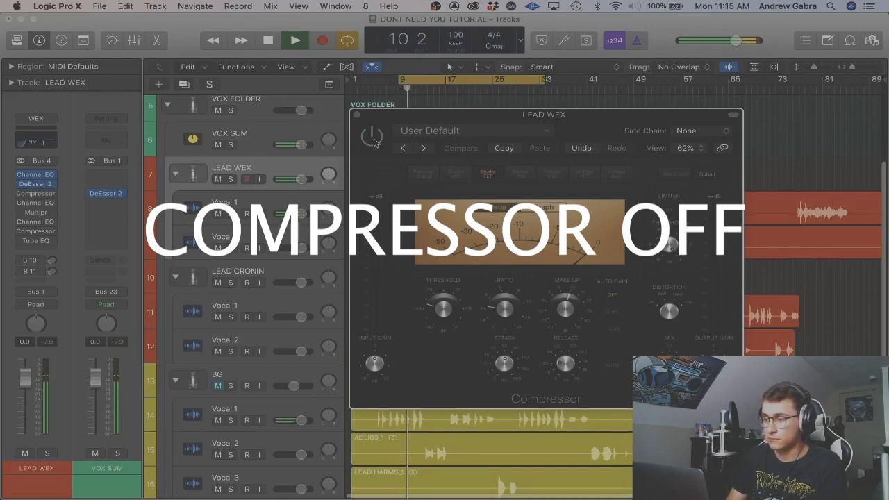
pyautogui.click(373, 138)
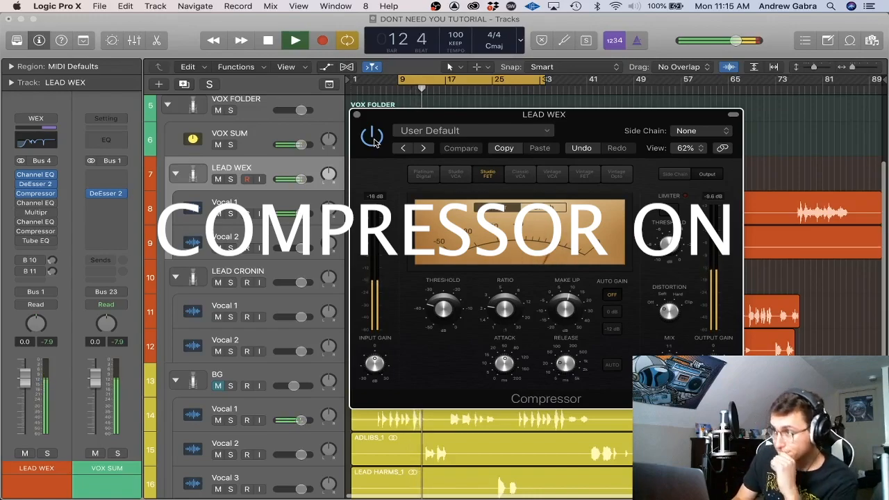
pyautogui.click(373, 138)
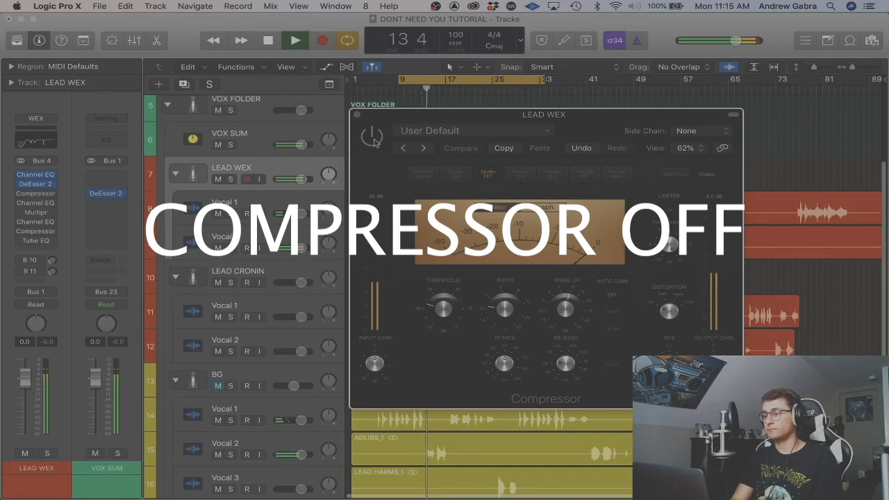
pyautogui.click(372, 138)
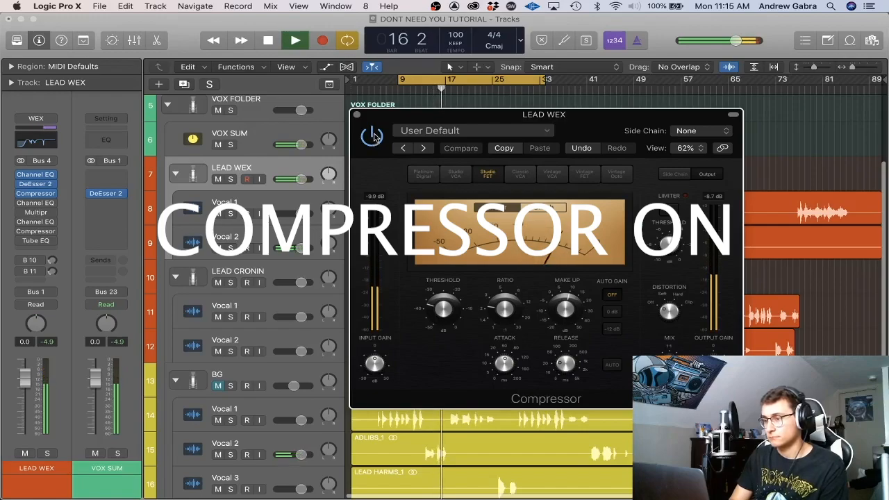
pyautogui.press('space')
pyautogui.click(356, 115)
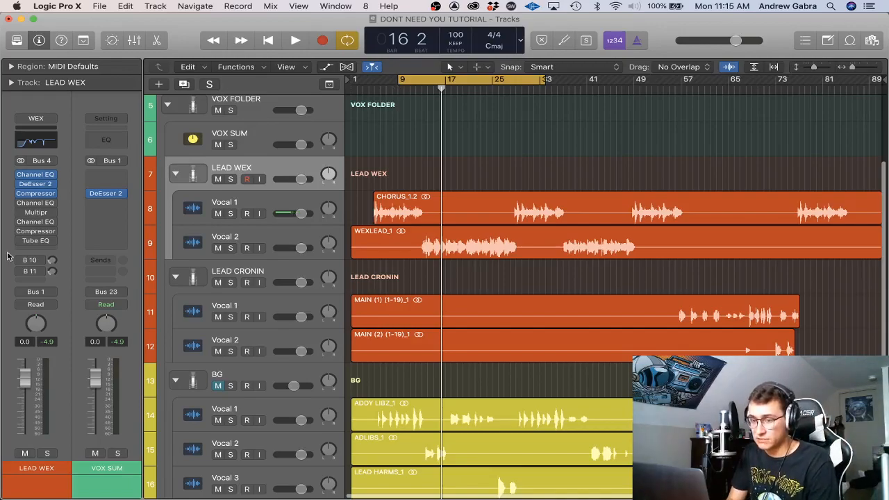
# - Open and switch on the Channel EQ following the Compressor on LEAD WEX, place it clear of the channel strips and review its cuts
pyautogui.click(35, 202)
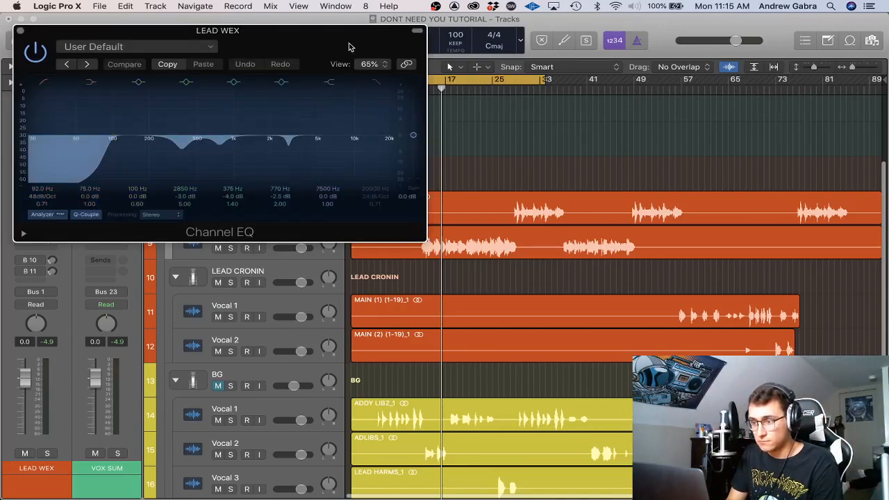
pyautogui.moveTo(351, 49); pyautogui.dragTo(690, 167)
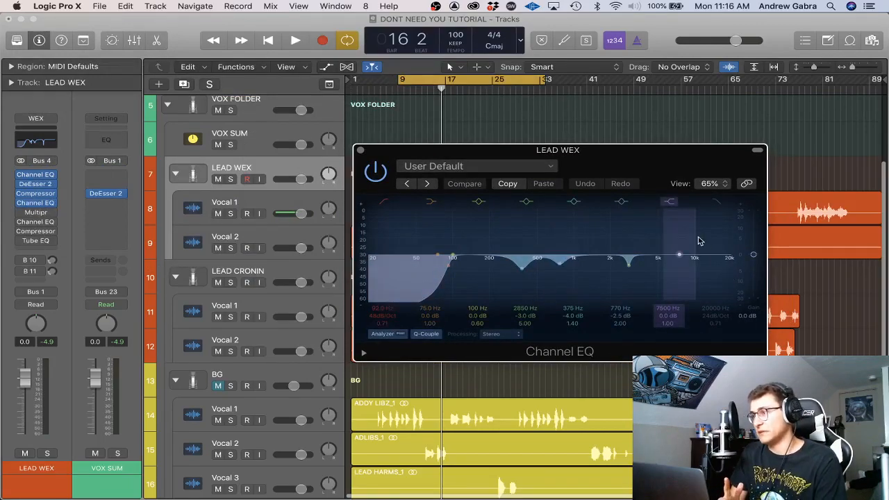
pyautogui.moveTo(665, 154); pyautogui.dragTo(653, 132)
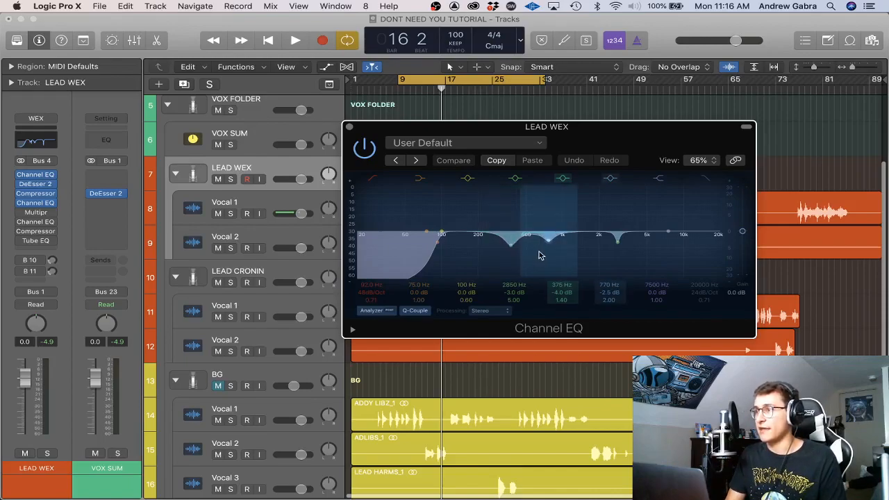
pyautogui.click(511, 248)
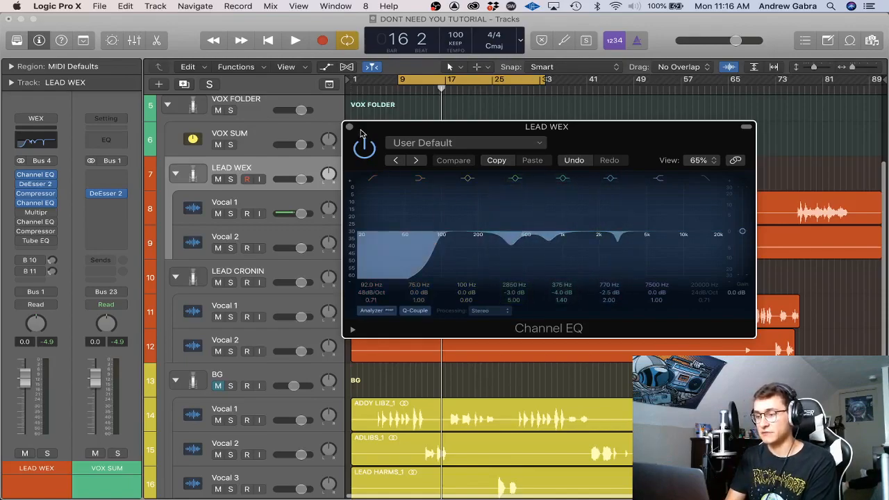
# - Play the cycled section while comparing the second Channel EQ bypassed and active, leave it on, stop playback and close it
pyautogui.moveTo(360, 133); pyautogui.dragTo(366, 146)
pyautogui.click(372, 165)
pyautogui.press('space')
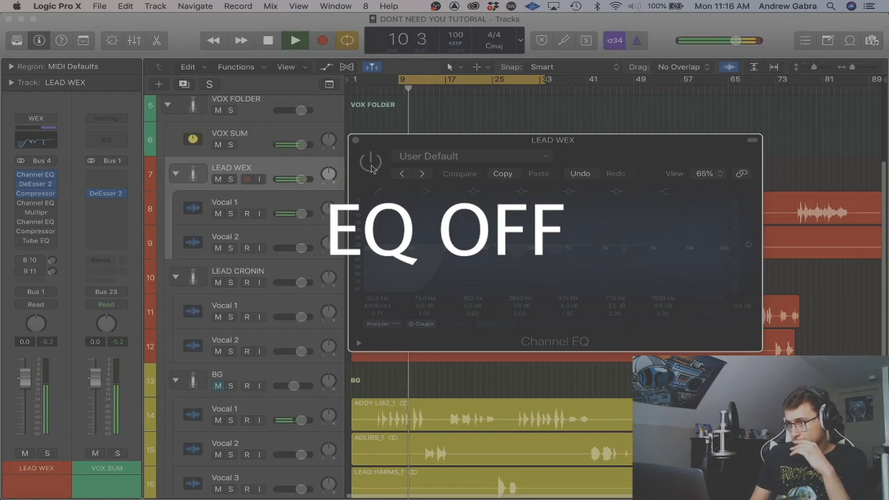
pyautogui.click(371, 165)
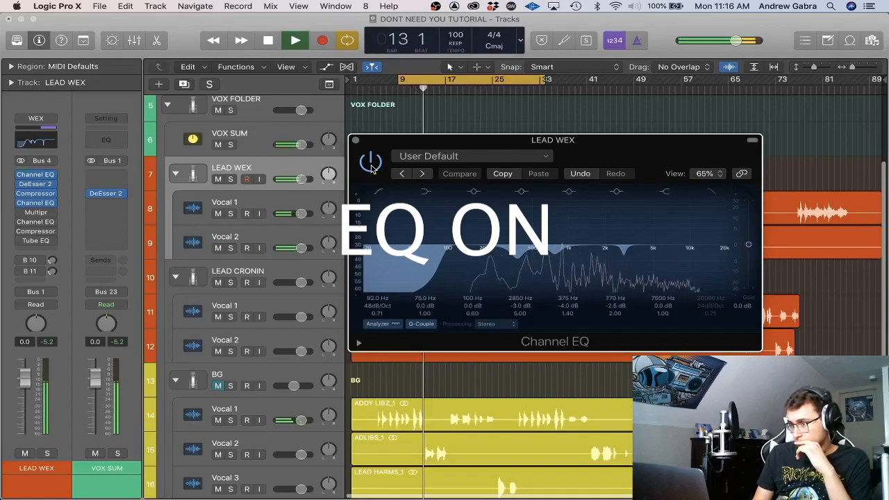
pyautogui.click(371, 165)
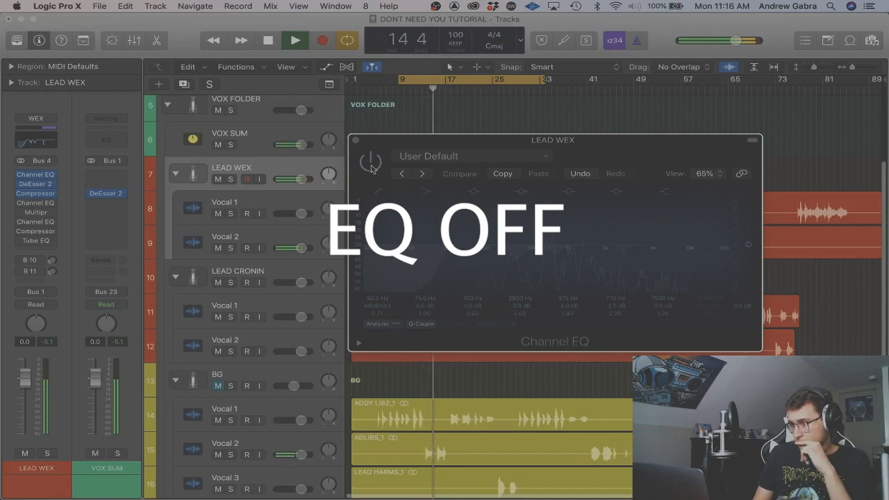
pyautogui.click(371, 164)
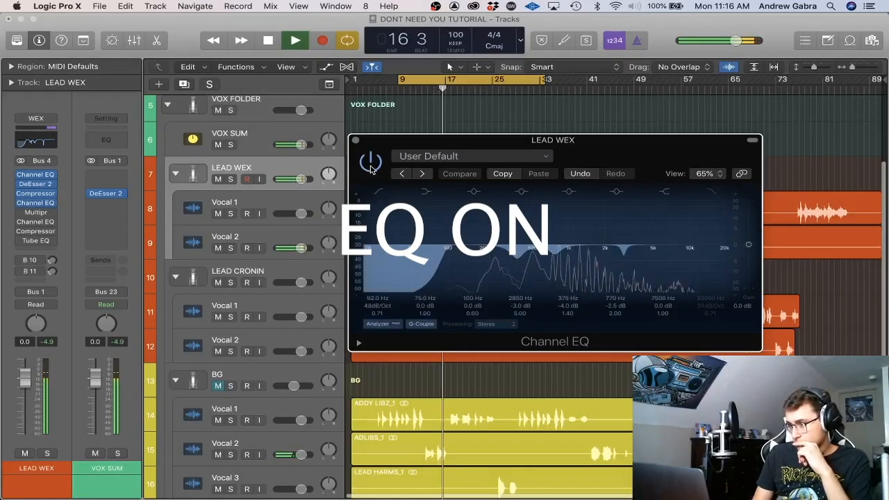
pyautogui.press('space')
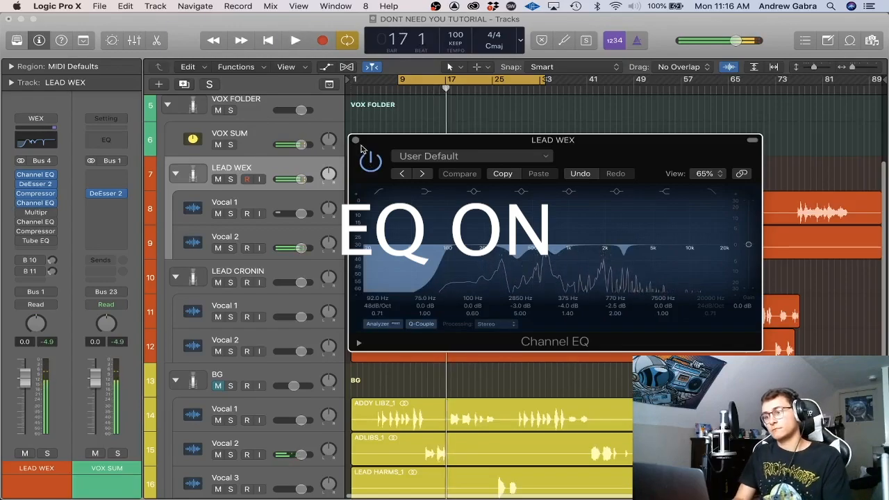
pyautogui.click(356, 140)
# - Open and switch on the LEAD WEX Multipressor, move it clear of the channel strips and briefly solo and unsolo band 2
pyautogui.moveTo(35, 205)
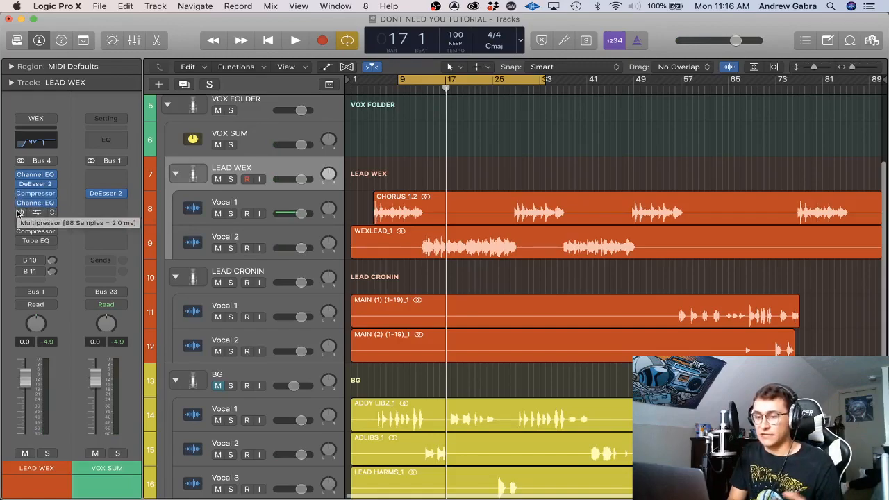
pyautogui.click(32, 214)
pyautogui.moveTo(241, 61); pyautogui.dragTo(566, 163)
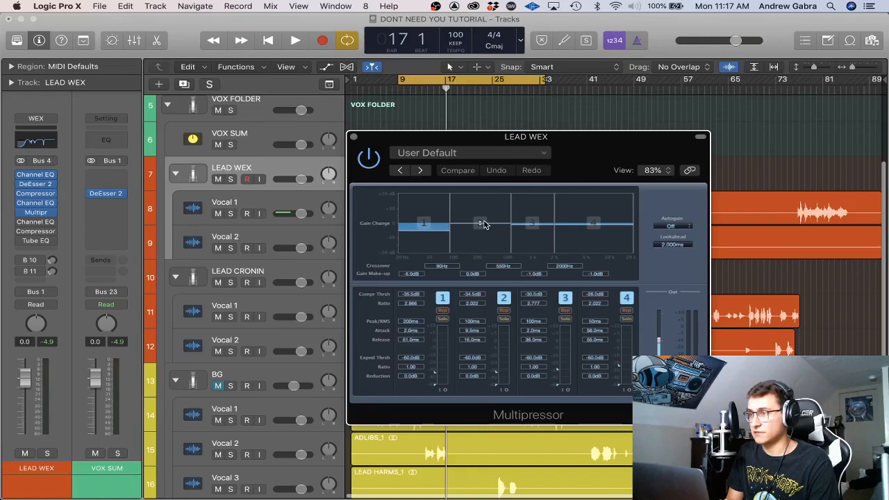
pyautogui.click(503, 319)
pyautogui.click(503, 318)
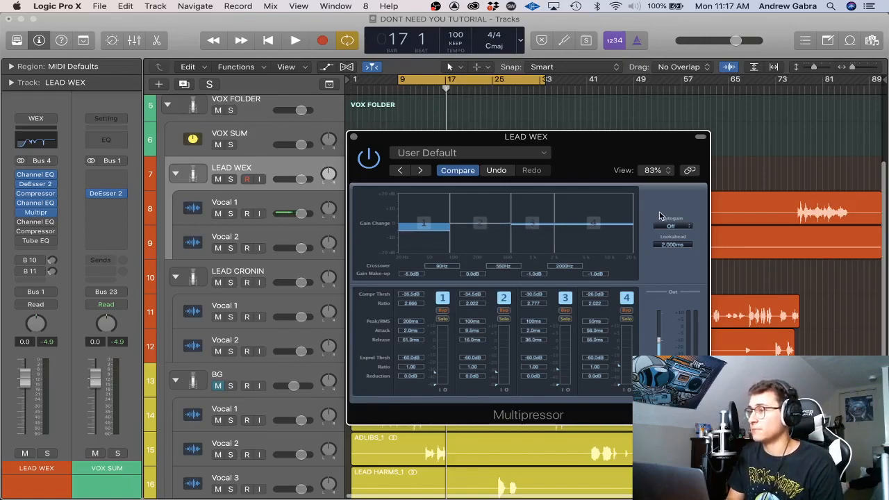
# - Reopen the first LEAD WEX Compressor for comparison with the Multipressor, close it and bring the Multipressor back into focus
pyautogui.click(35, 193)
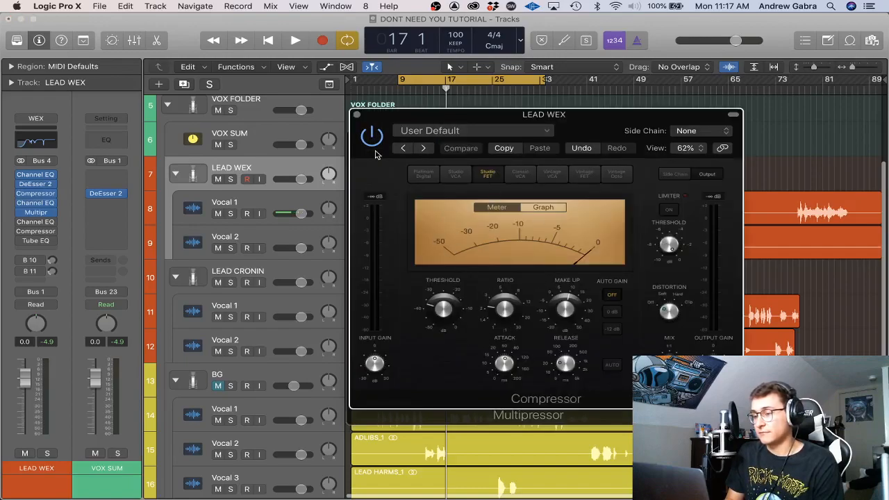
pyautogui.click(356, 115)
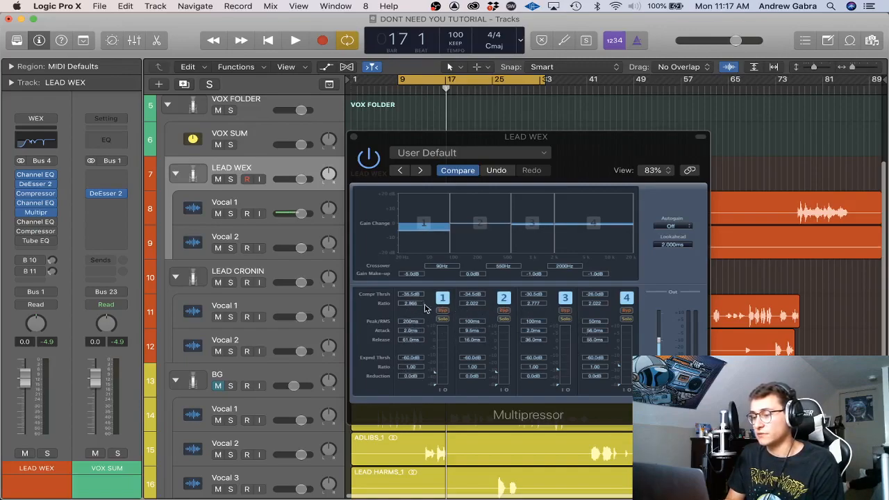
pyautogui.click(35, 194)
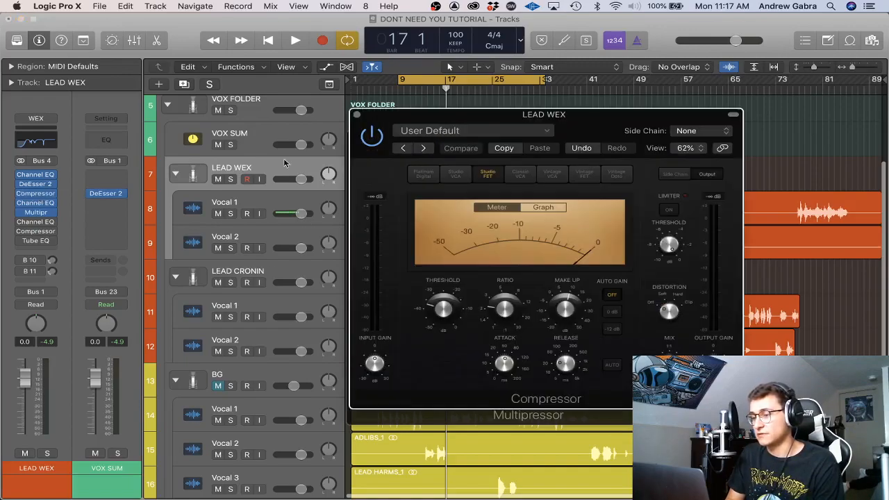
pyautogui.click(357, 115)
pyautogui.click(566, 138)
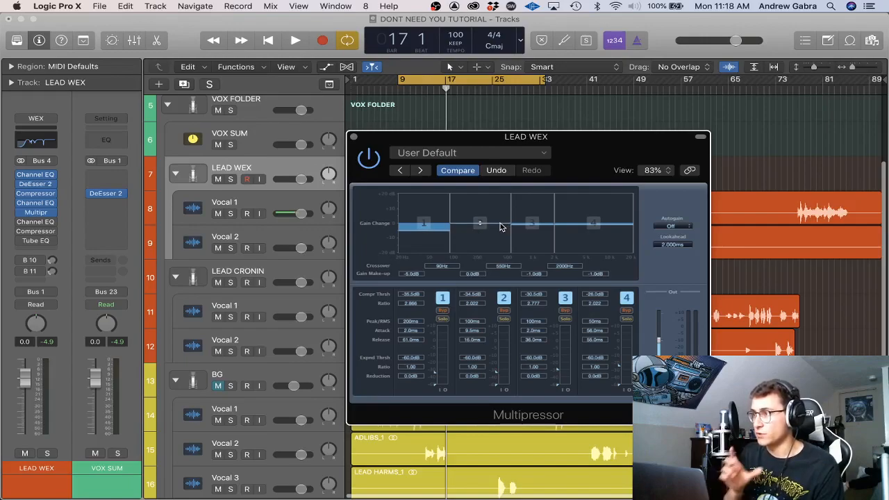
# - Audition Multipressor bands 2 and 3 in turn with LEAD WEX soloed, clear all solos and stop playback
pyautogui.click(503, 319)
pyautogui.press('space')
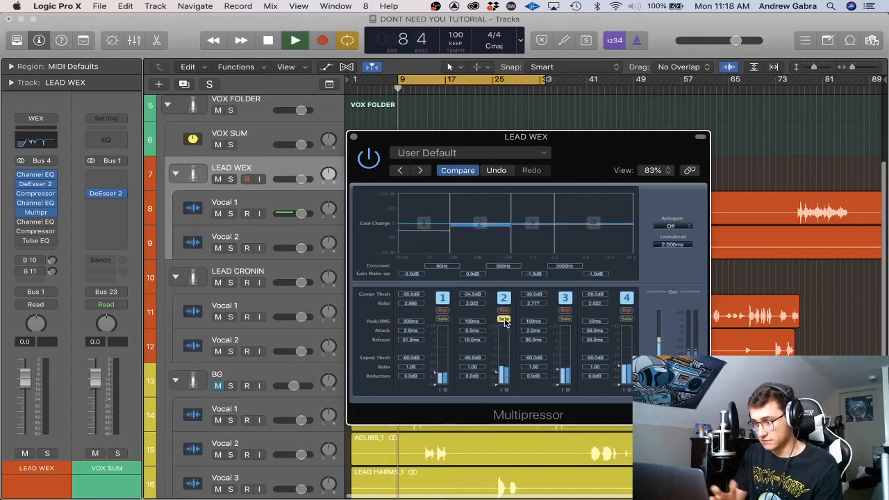
pyautogui.click(230, 179)
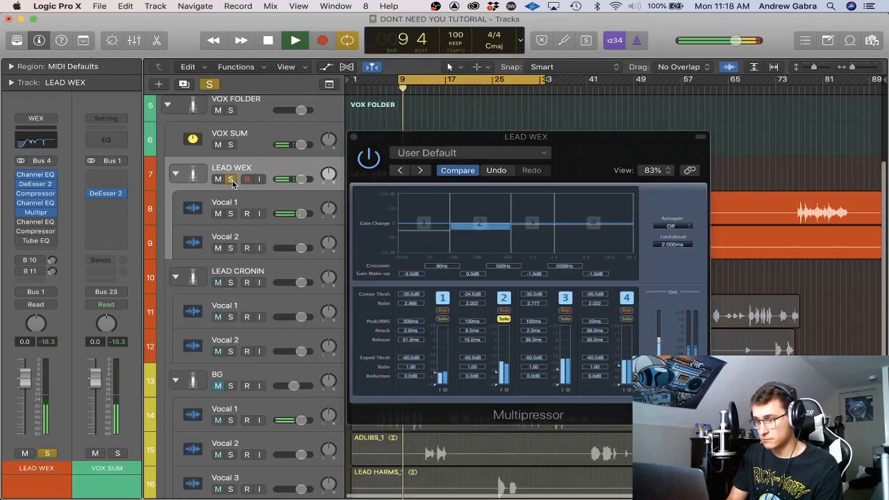
pyautogui.click(564, 318)
pyautogui.click(504, 319)
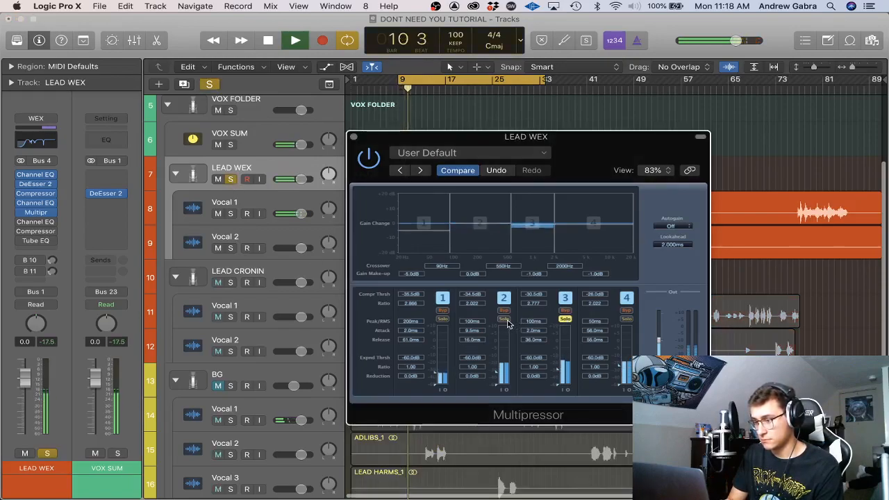
pyautogui.click(565, 320)
pyautogui.press('space')
pyautogui.click(231, 180)
# - Compare the vocal with the Multipressor bypassed and active during playback, leave it on, close the plug-in and stop playback
pyautogui.moveTo(374, 150); pyautogui.dragTo(383, 139)
pyautogui.click(378, 157)
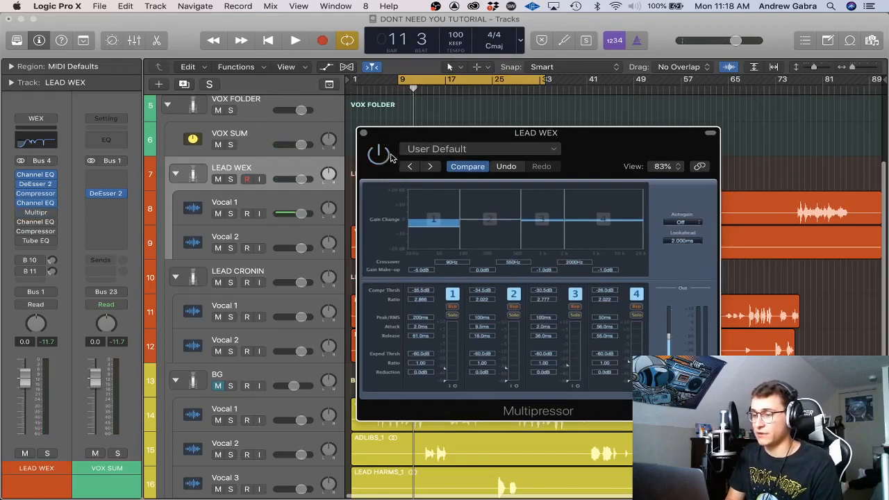
pyautogui.press('space')
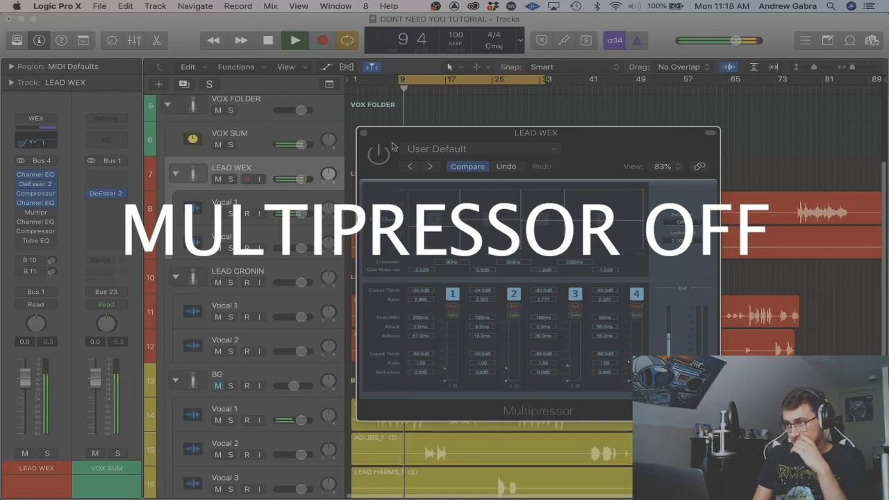
pyautogui.click(380, 153)
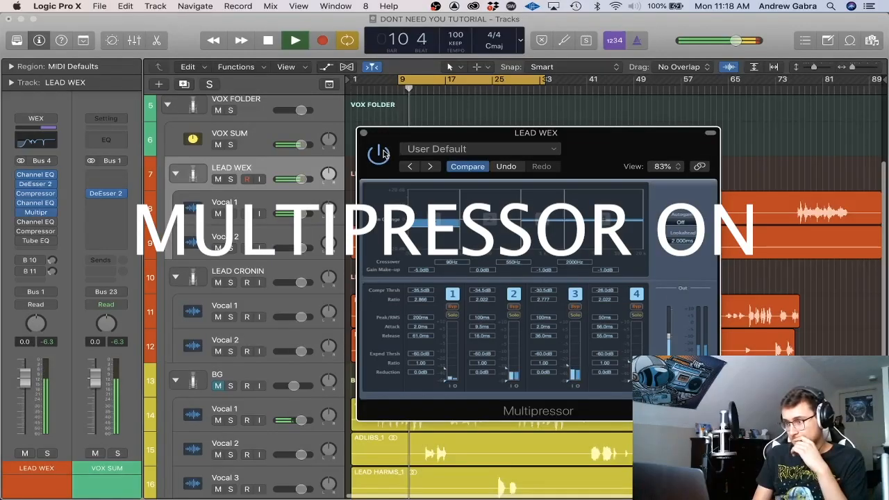
pyautogui.click(380, 154)
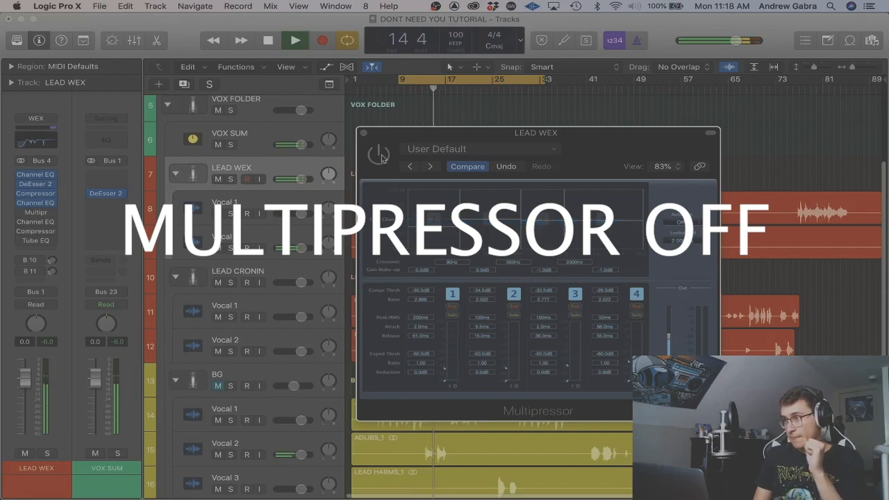
pyautogui.click(380, 155)
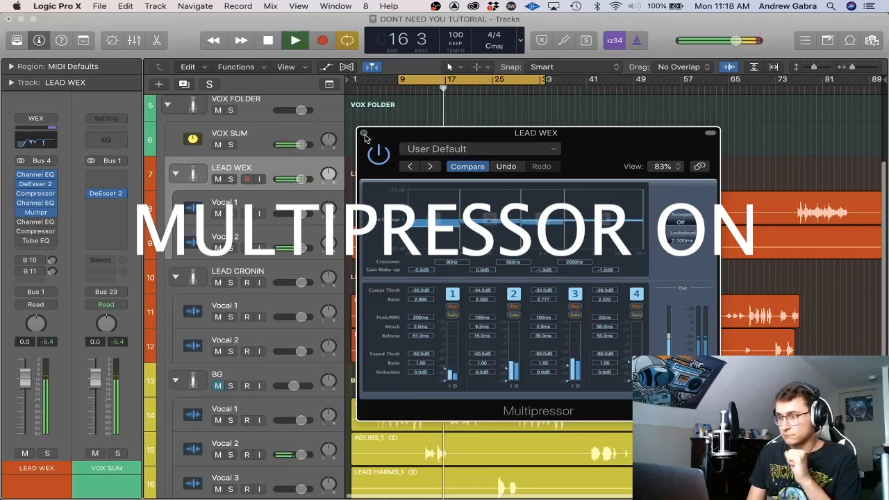
pyautogui.click(364, 133)
pyautogui.press('space')
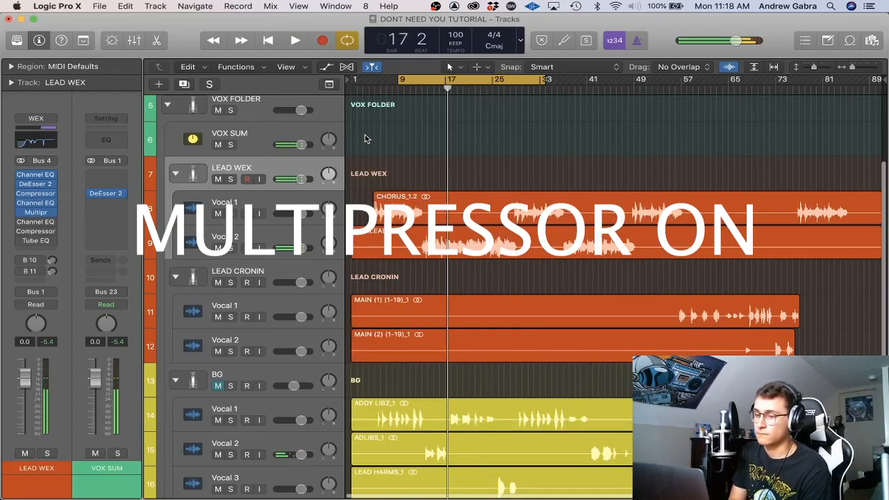
# - Open the third LEAD WEX Channel EQ, adjust its window position and toggle its bypass for an audition
pyautogui.click(35, 202)
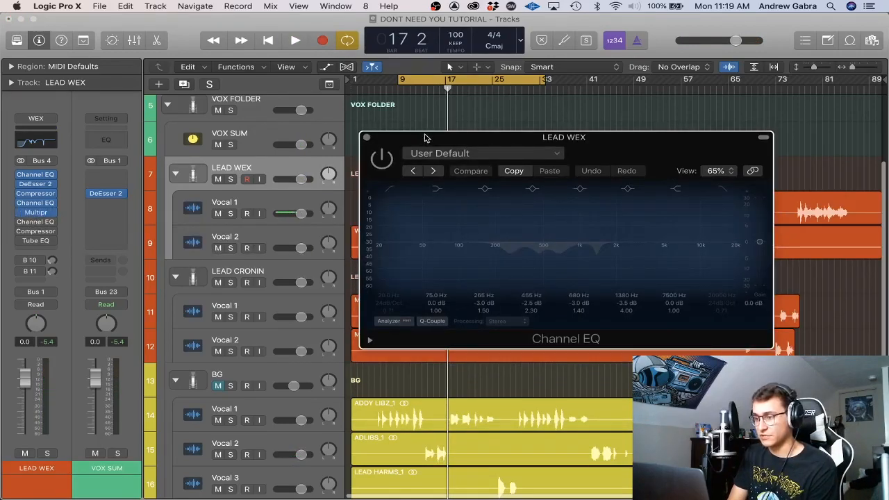
pyautogui.moveTo(425, 135); pyautogui.dragTo(425, 137)
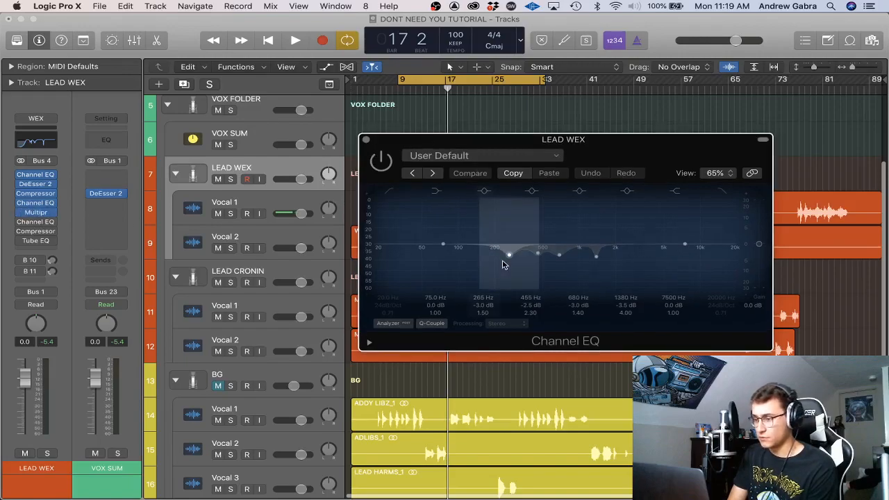
pyautogui.click(377, 159)
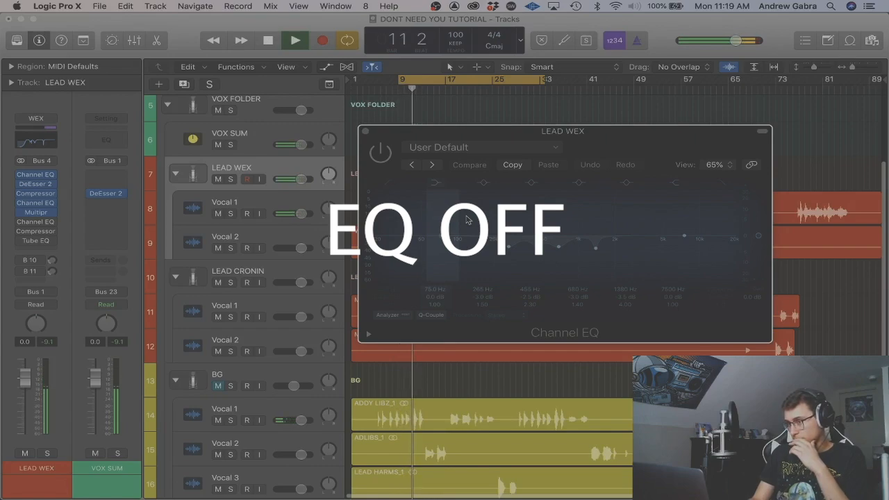
# - Compare the vocal with the third Channel EQ bypassed and active during playback, leave it on, stop playback and close the plug-in
pyautogui.click(380, 157)
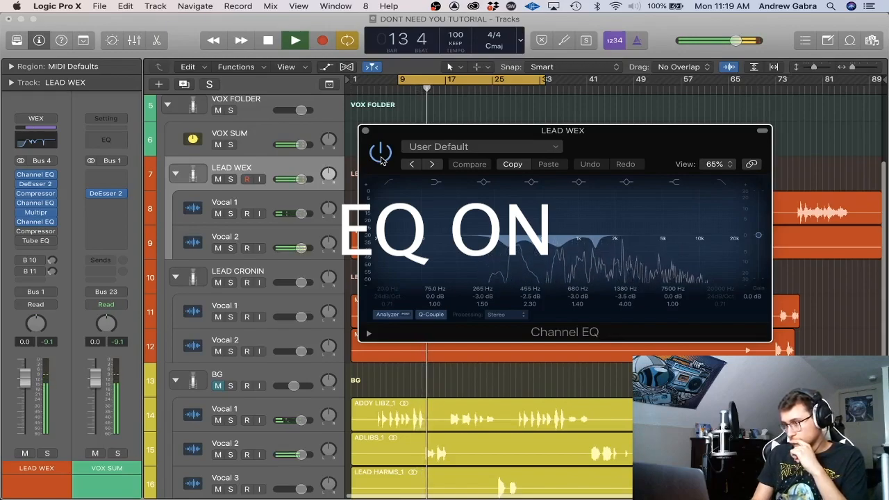
pyautogui.click(380, 157)
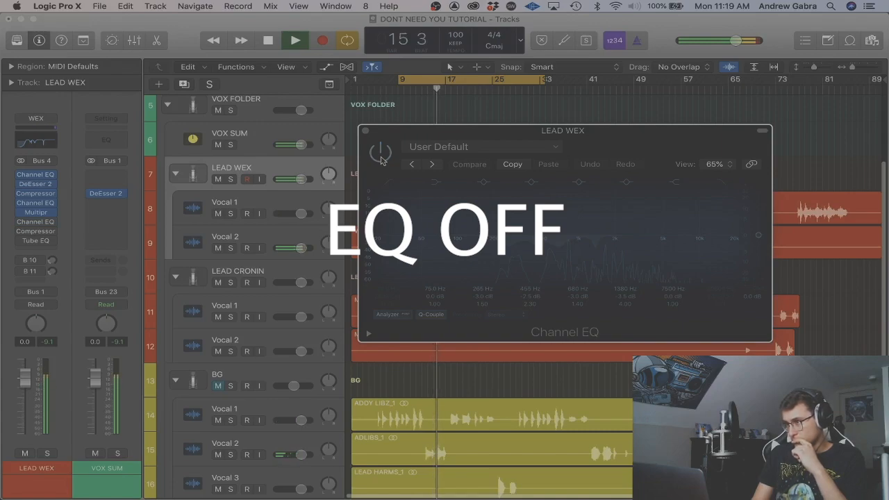
pyautogui.click(381, 158)
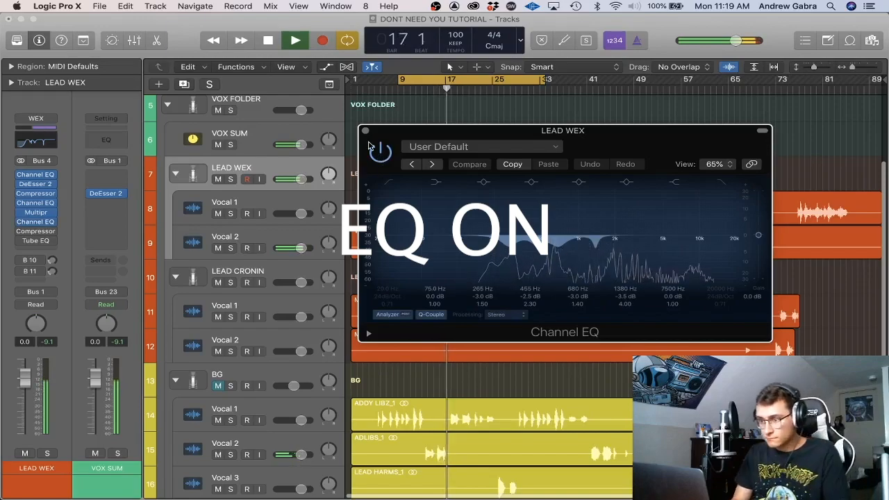
pyautogui.press('space')
pyautogui.click(365, 131)
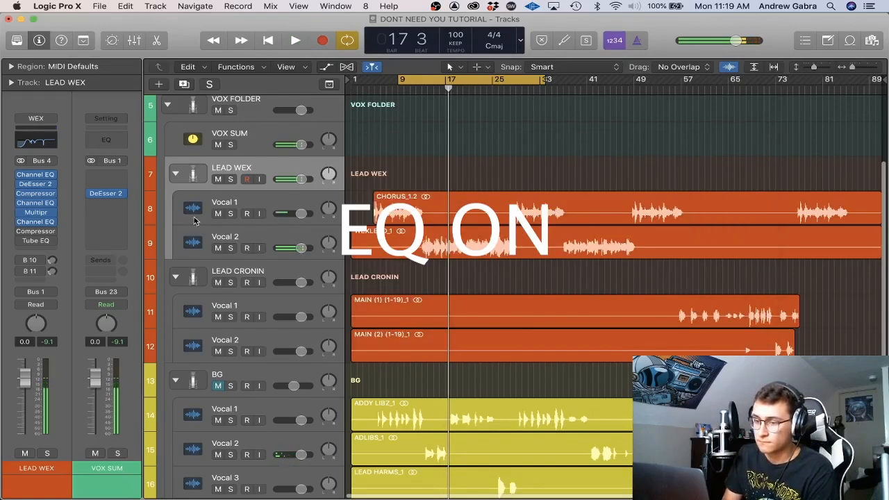
# - Open and switch on the second LEAD WEX Compressor, reposition its window and go over its release, make-up and ratio controls
pyautogui.moveTo(37, 241)
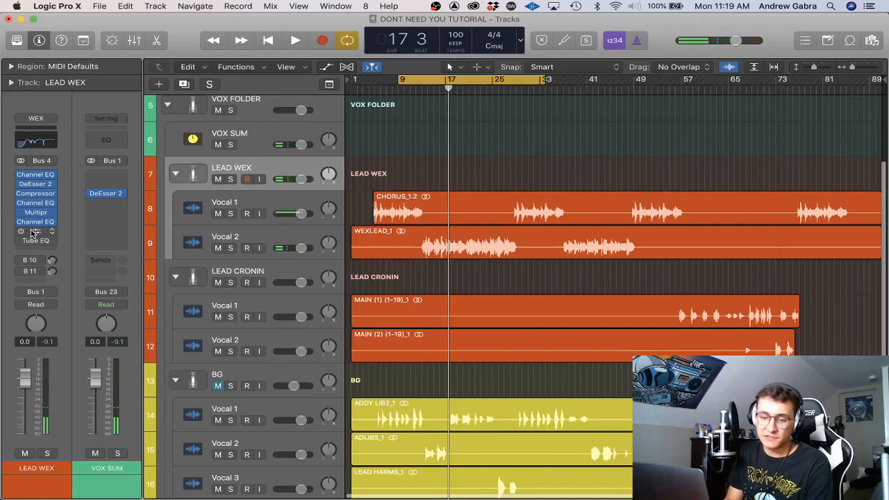
pyautogui.moveTo(238, 38); pyautogui.dragTo(592, 167)
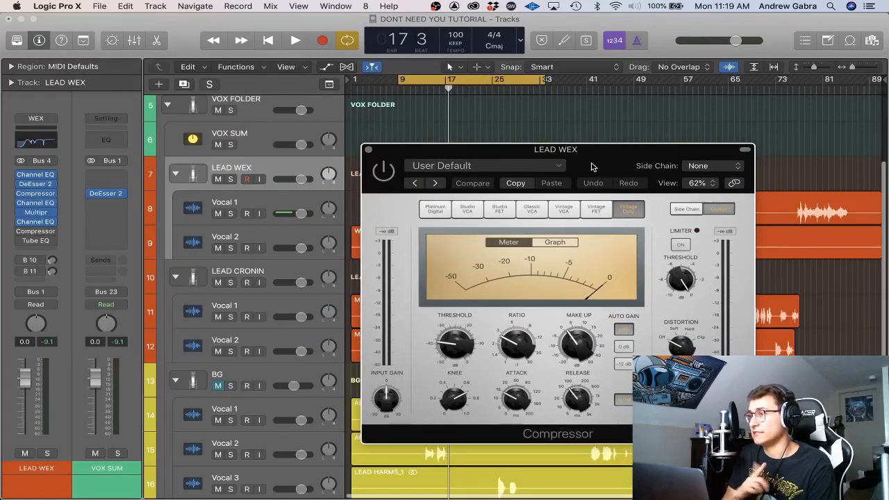
pyautogui.moveTo(592, 166); pyautogui.dragTo(583, 154)
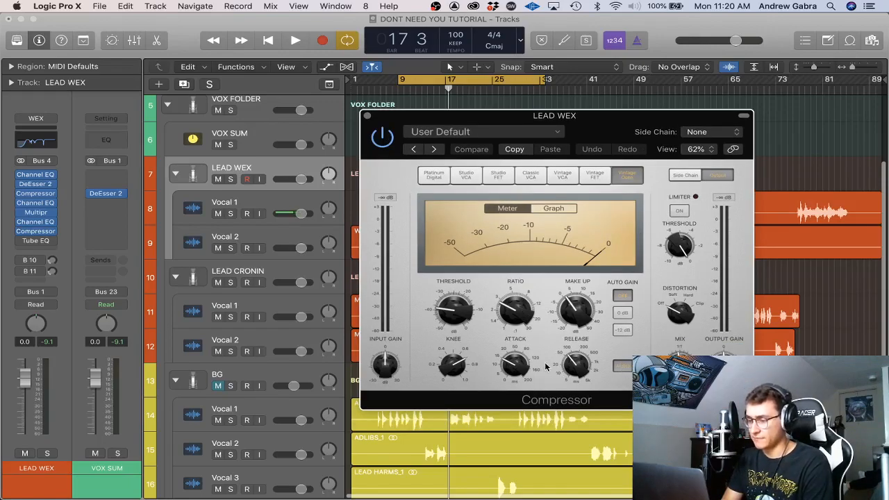
pyautogui.moveTo(568, 369)
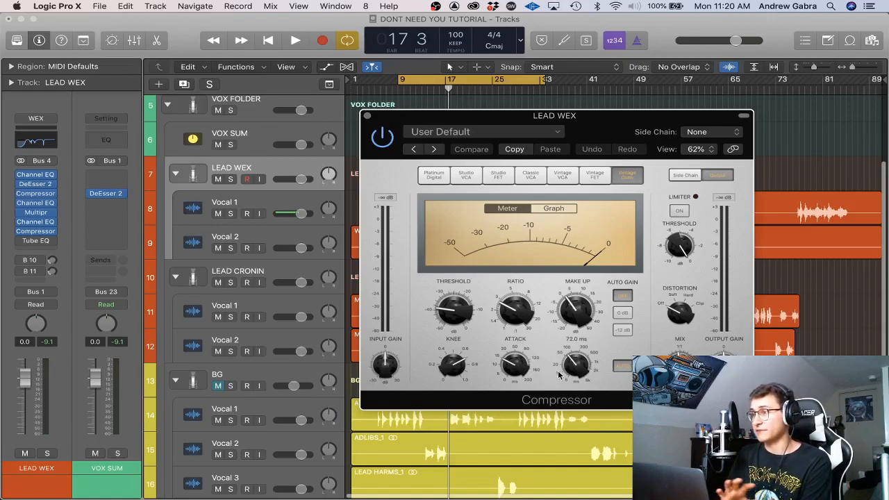
pyautogui.moveTo(561, 318)
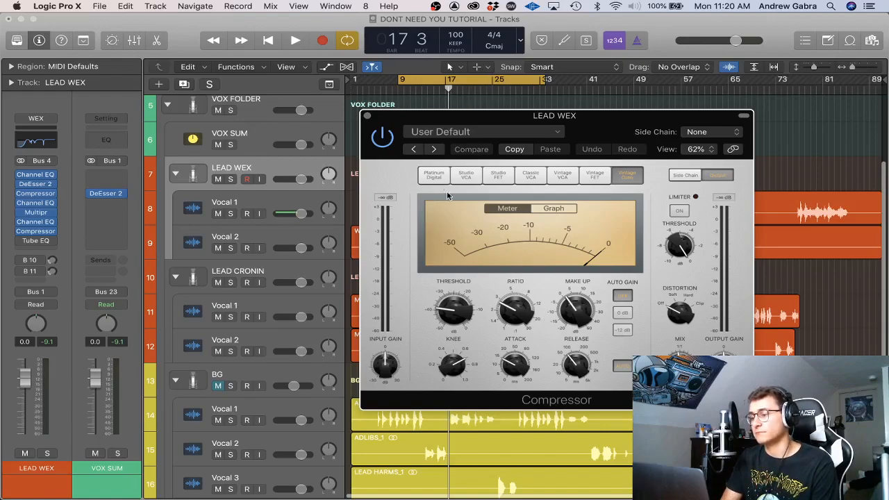
pyautogui.moveTo(424, 119); pyautogui.dragTo(428, 109)
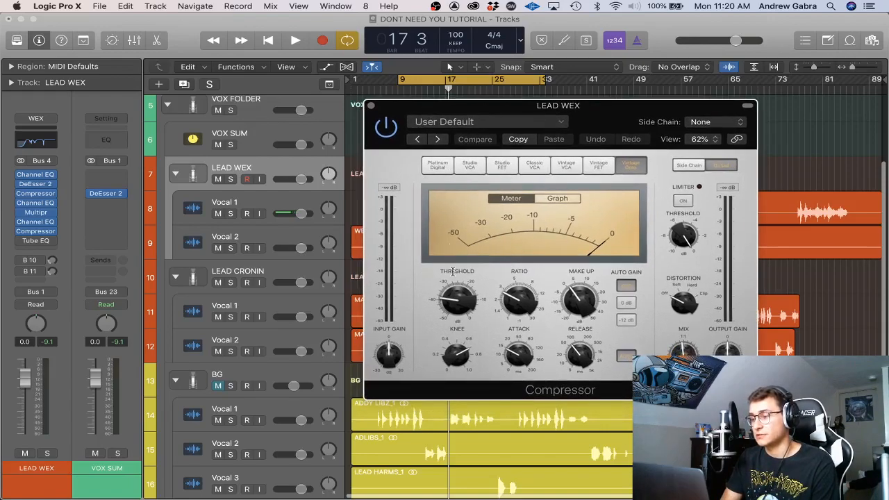
pyautogui.moveTo(520, 300); pyautogui.dragTo(523, 306)
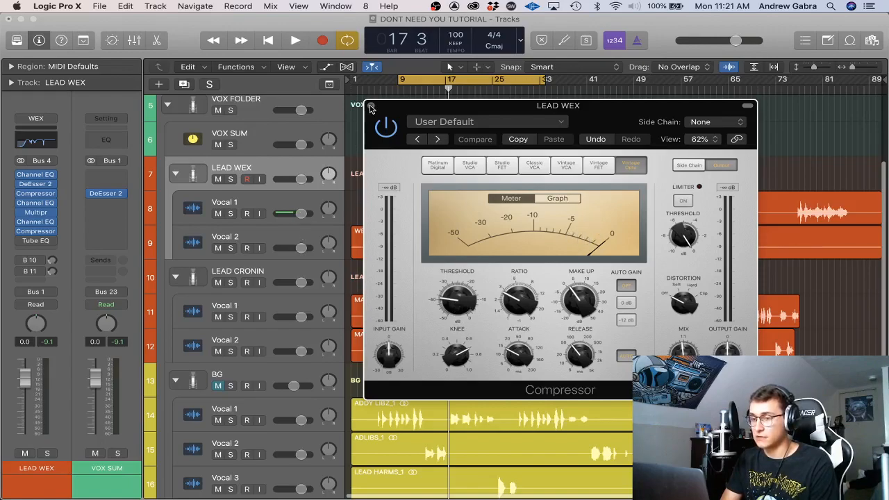
# - Compare the vocal with the second Compressor bypassed and active during playback, leave it on and stop playback
pyautogui.click(381, 129)
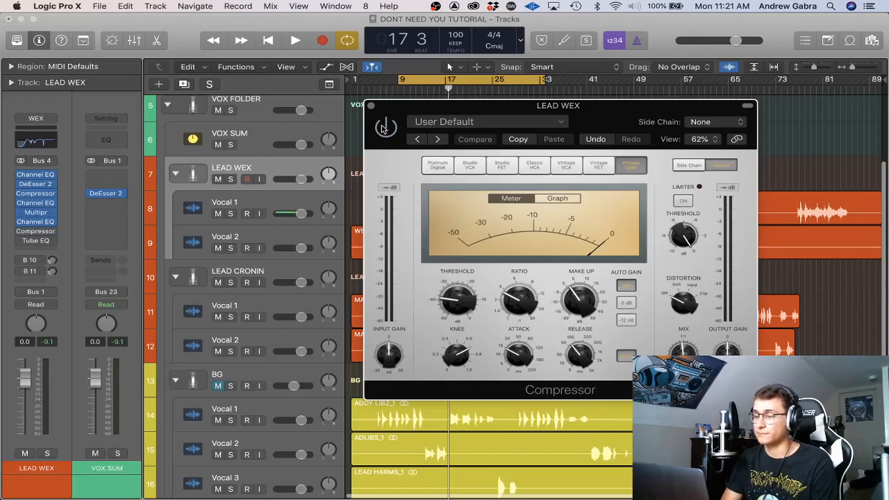
pyautogui.press('space')
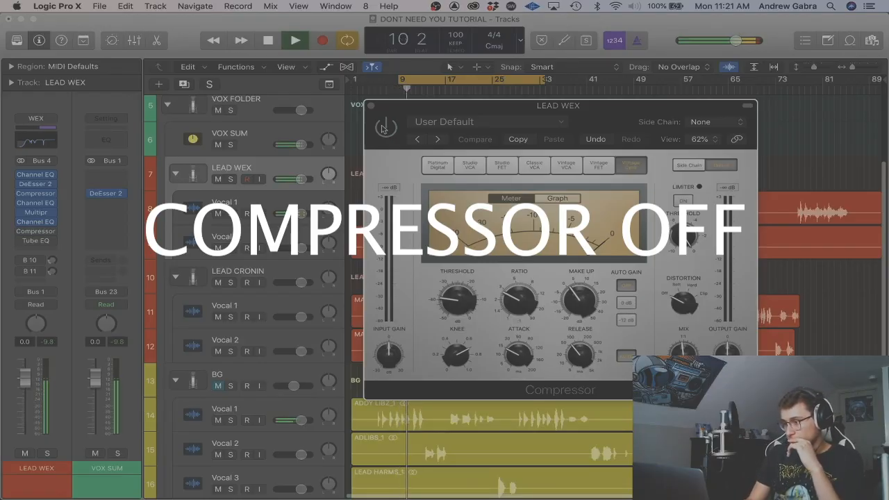
pyautogui.click(381, 129)
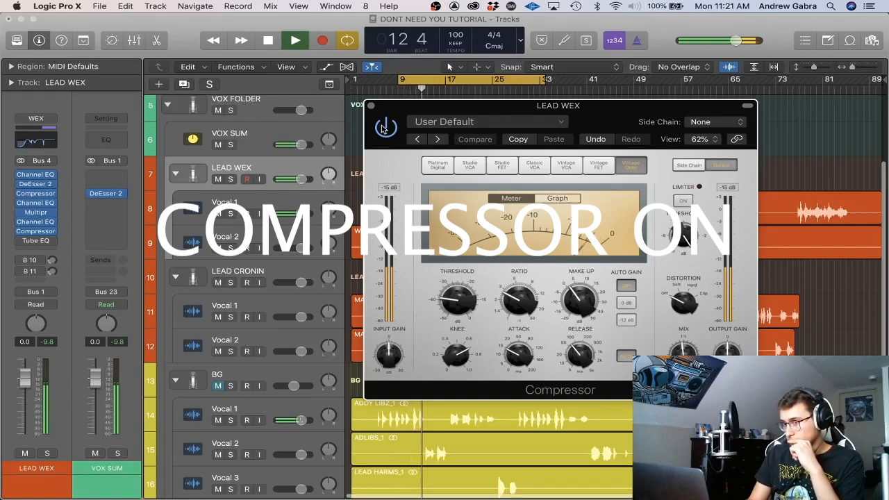
pyautogui.click(381, 129)
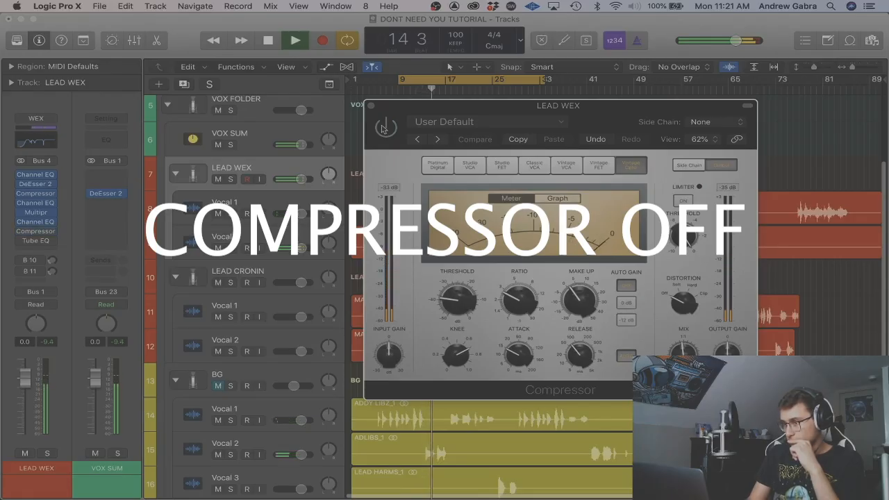
pyautogui.click(381, 130)
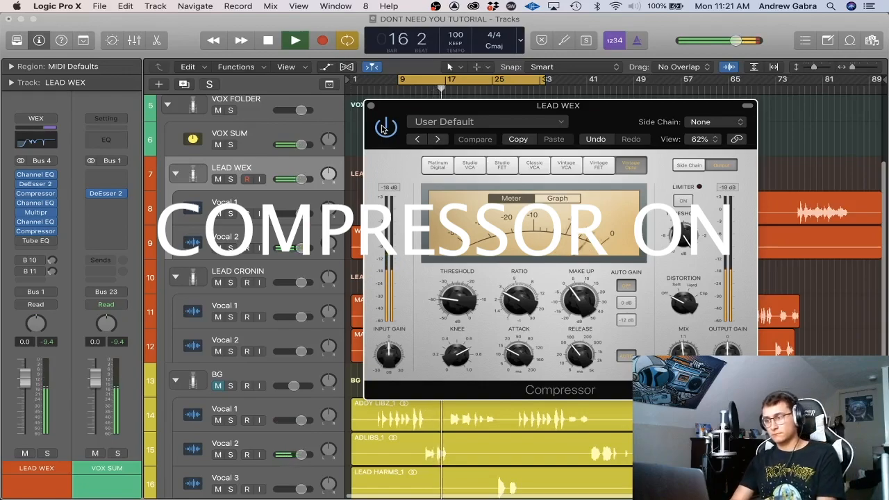
pyautogui.press('space')
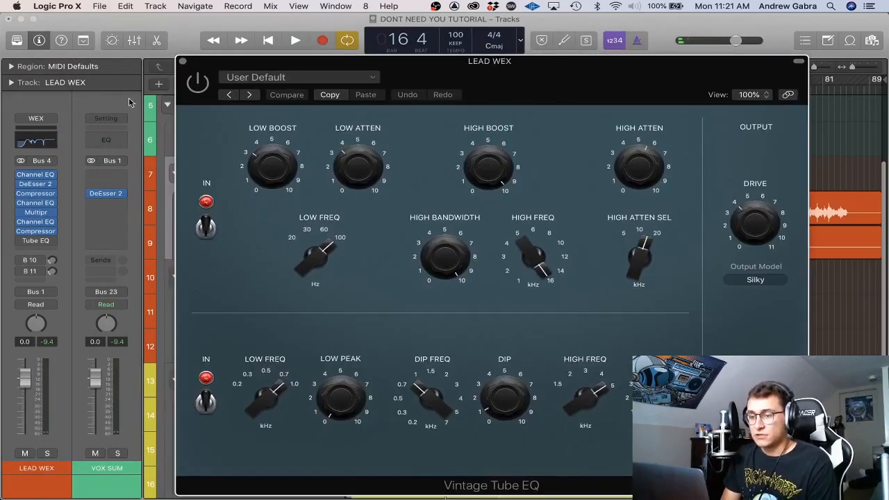
# - Switch on the LEAD WEX Vintage Tube EQ, shift its window slightly and touch its High Bandwidth control
pyautogui.click(197, 82)
pyautogui.moveTo(367, 64); pyautogui.dragTo(353, 55)
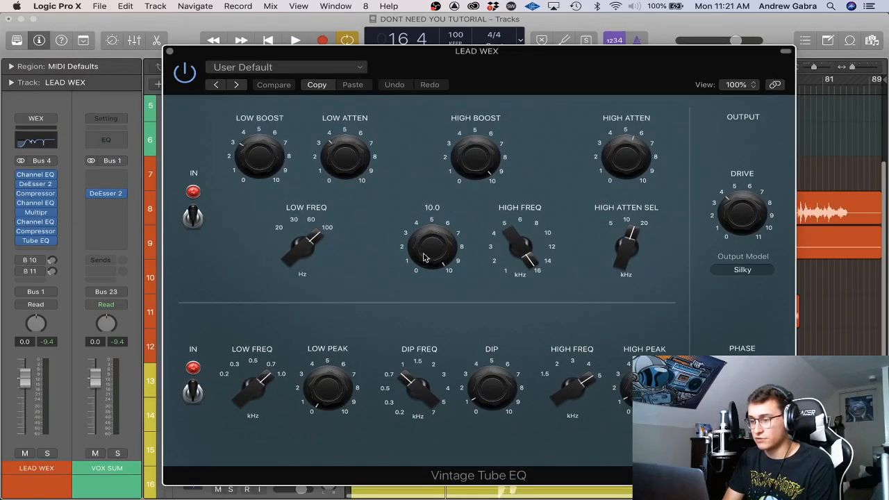
pyautogui.click(436, 261)
# - Examine the Vintage Tube EQ's frequency, boost and attenuation settings, including the lower section's Low Peak and Low Freq
pyautogui.moveTo(526, 263)
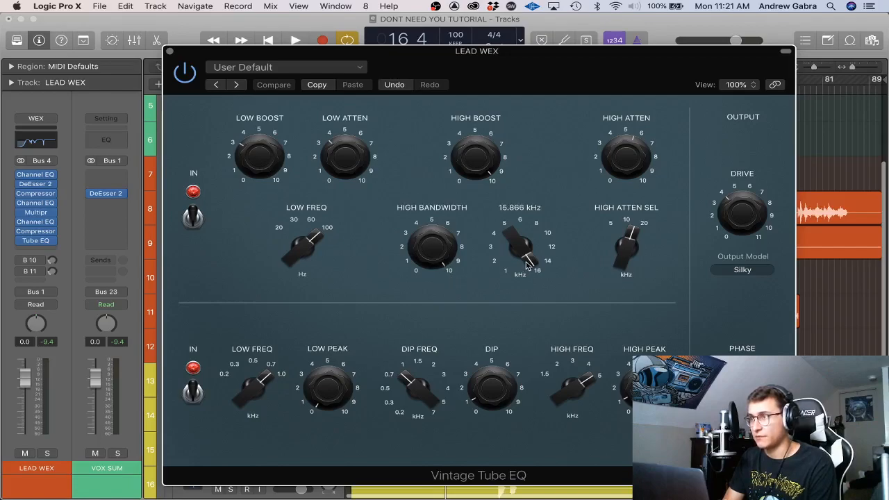
pyautogui.moveTo(316, 239)
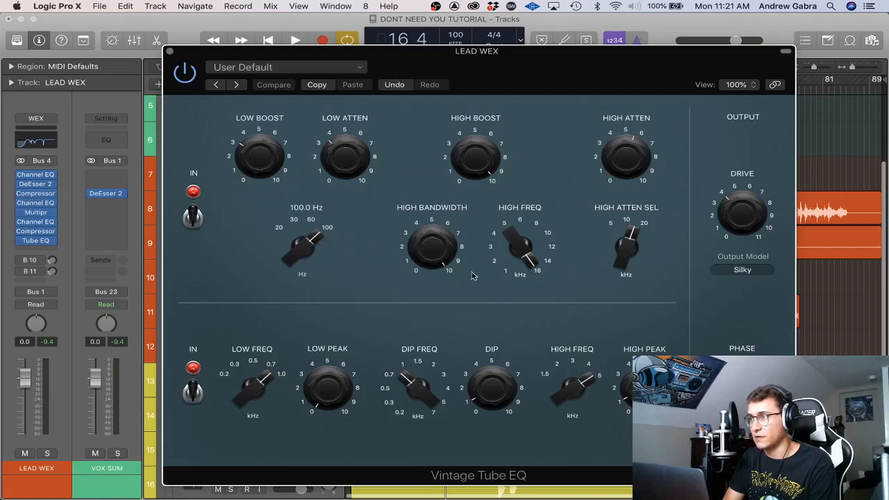
pyautogui.moveTo(637, 245)
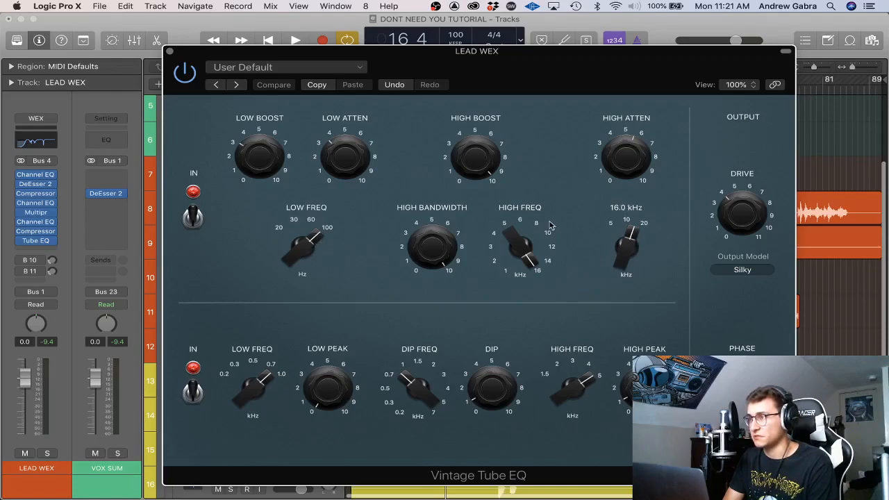
pyautogui.moveTo(342, 162)
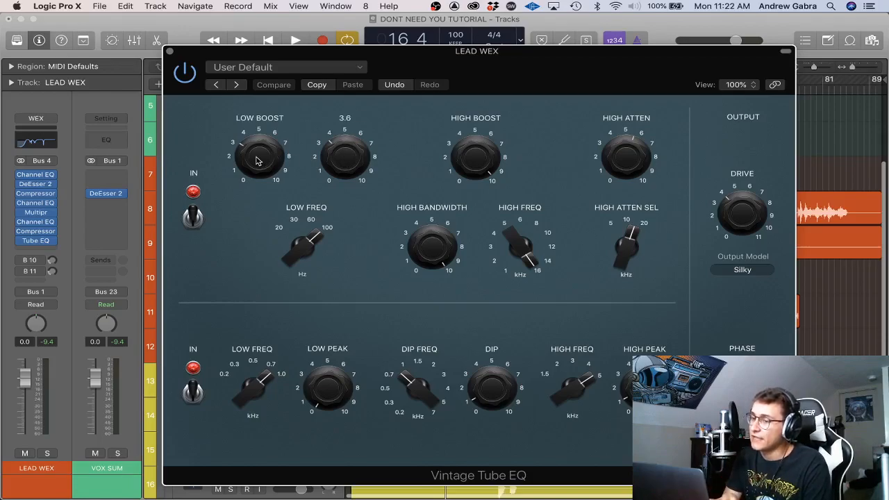
pyautogui.moveTo(255, 160)
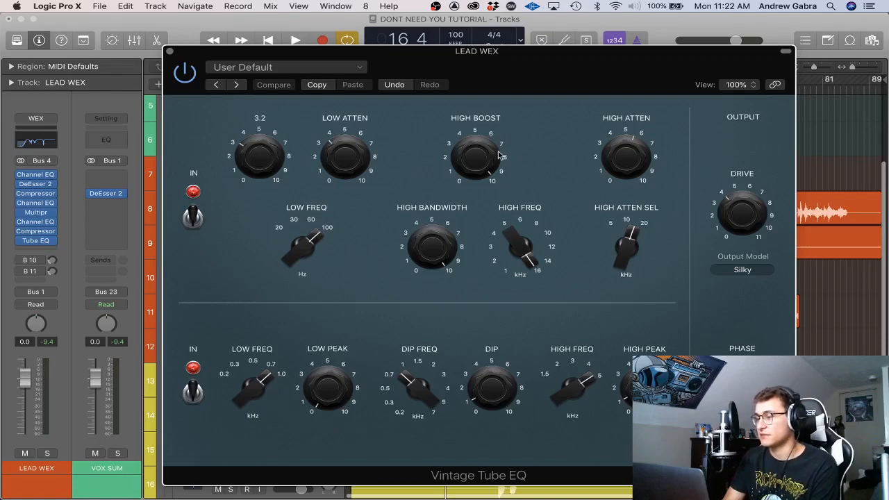
pyautogui.moveTo(474, 156)
pyautogui.moveTo(606, 131)
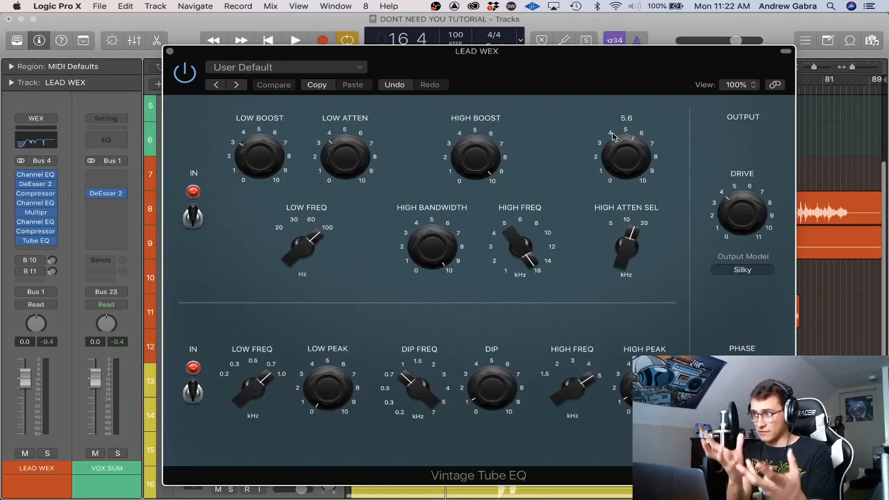
pyautogui.moveTo(329, 393)
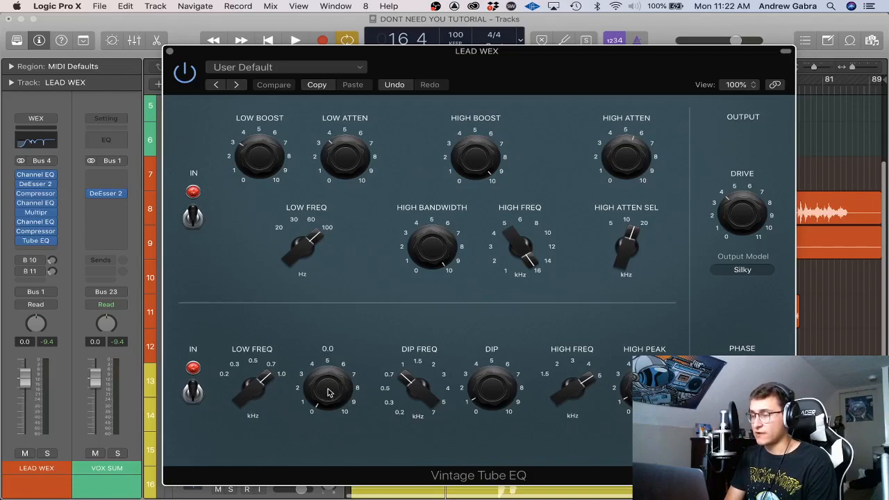
pyautogui.moveTo(282, 390)
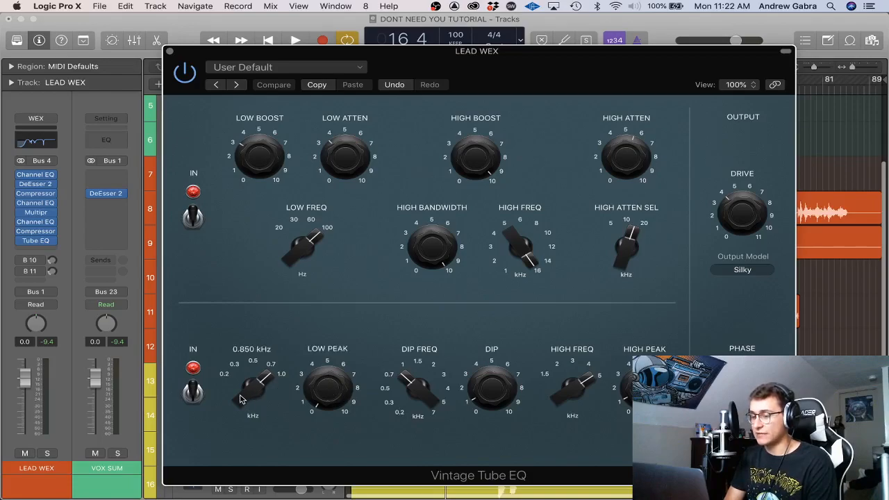
# - Try out the lower section's Low Freq and Low Peak controls, leaving Low Freq at 0.745 kHz and Low Peak at 0
pyautogui.moveTo(240, 398); pyautogui.dragTo(204, 275)
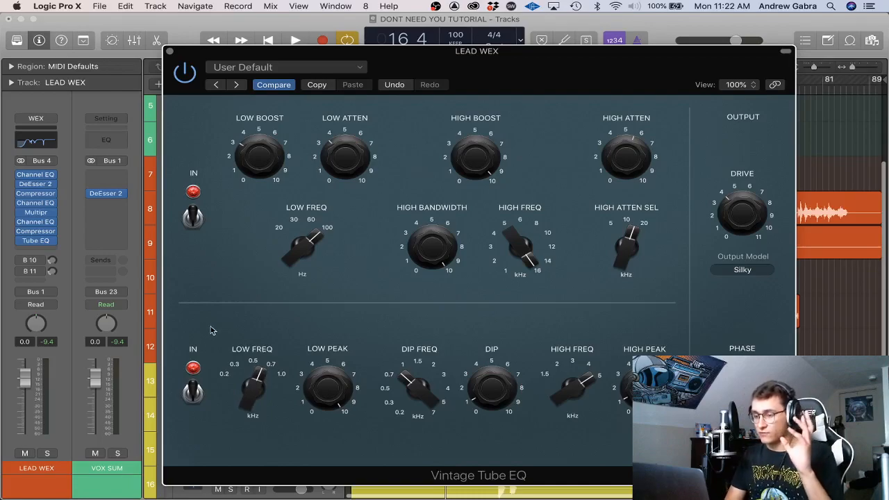
pyautogui.moveTo(269, 367); pyautogui.dragTo(219, 383)
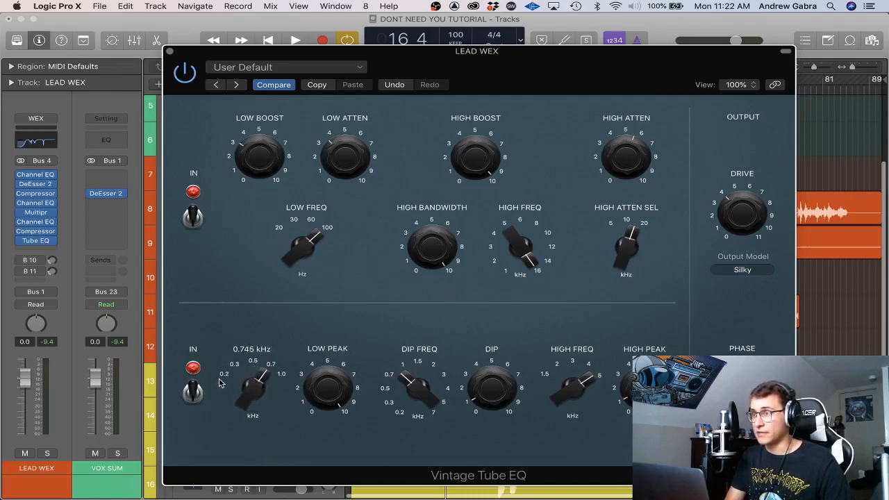
pyautogui.moveTo(327, 385); pyautogui.dragTo(321, 434)
pyautogui.moveTo(328, 479); pyautogui.dragTo(350, 479)
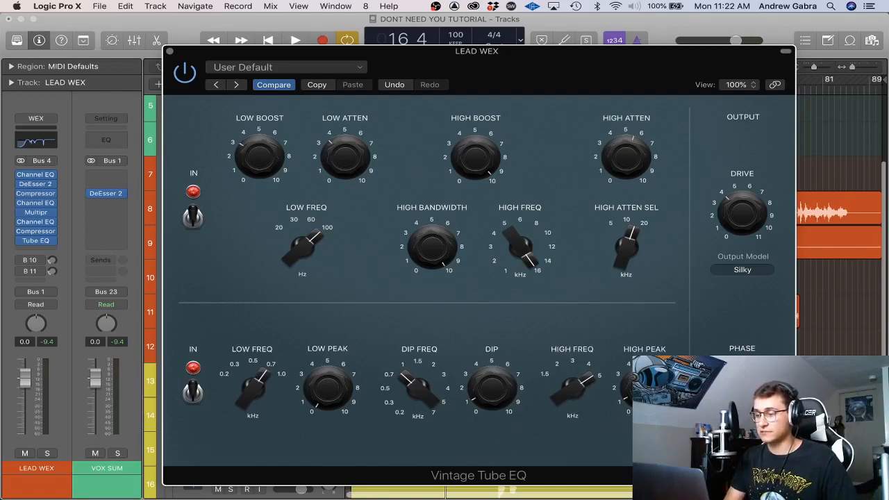
# - Compare the lead vocal with the Vintage Tube EQ bypassed and active during playback, leave it on, stop playback and close its window
pyautogui.click(185, 73)
pyautogui.press('space')
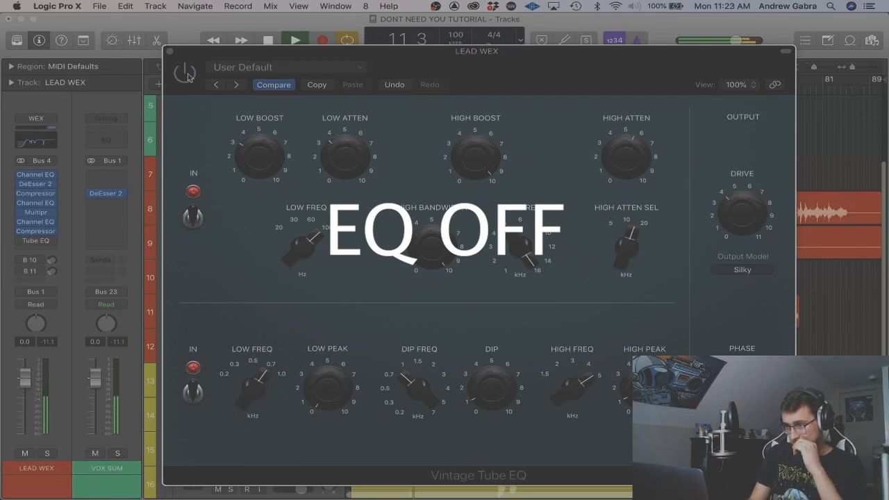
pyautogui.click(186, 73)
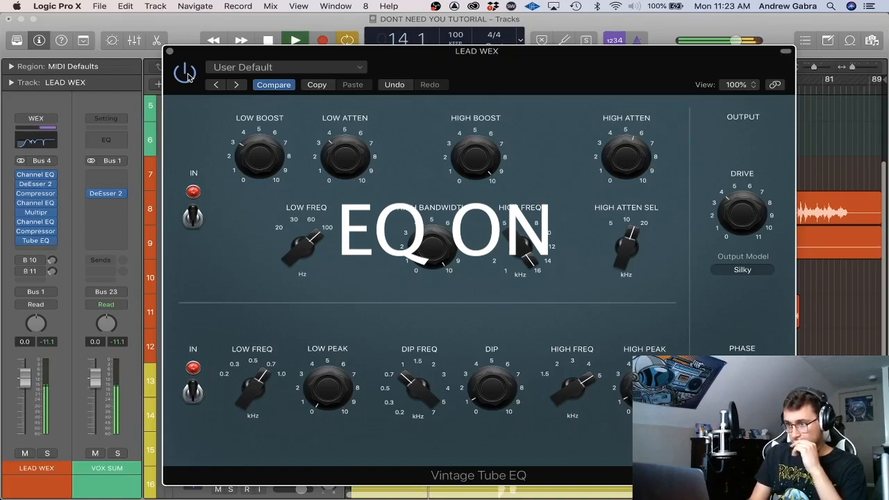
pyautogui.click(185, 72)
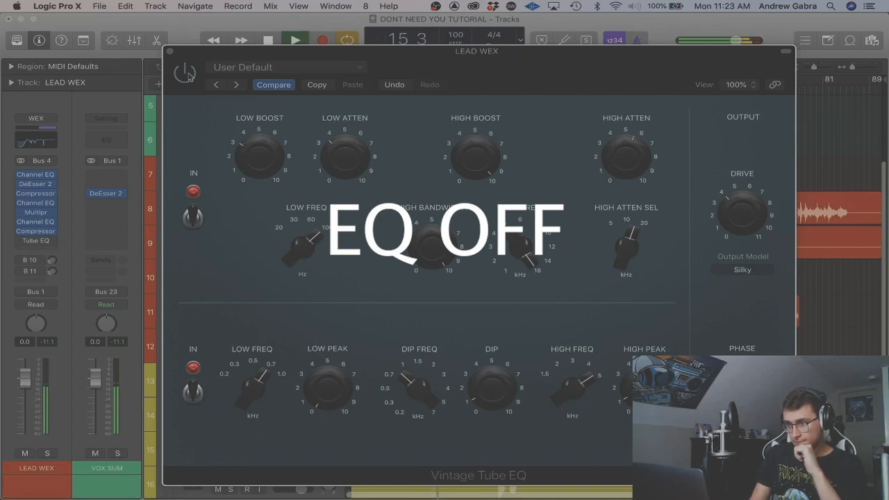
pyautogui.click(188, 74)
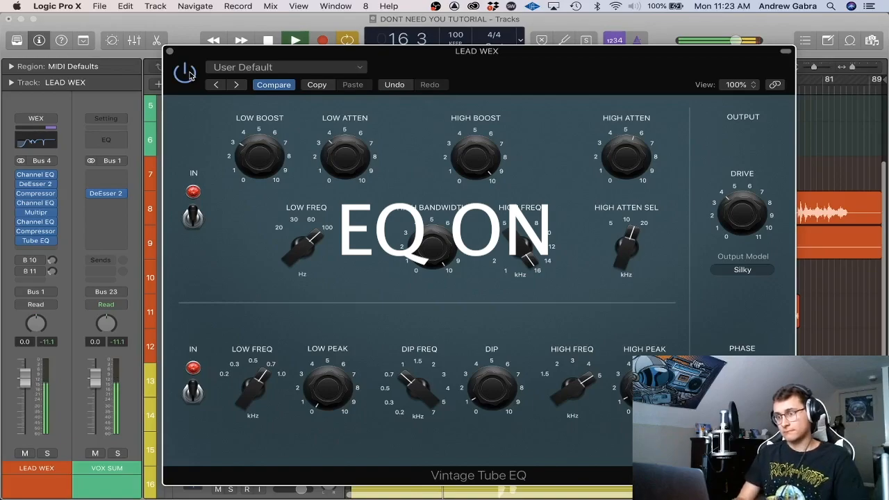
pyautogui.click(170, 51)
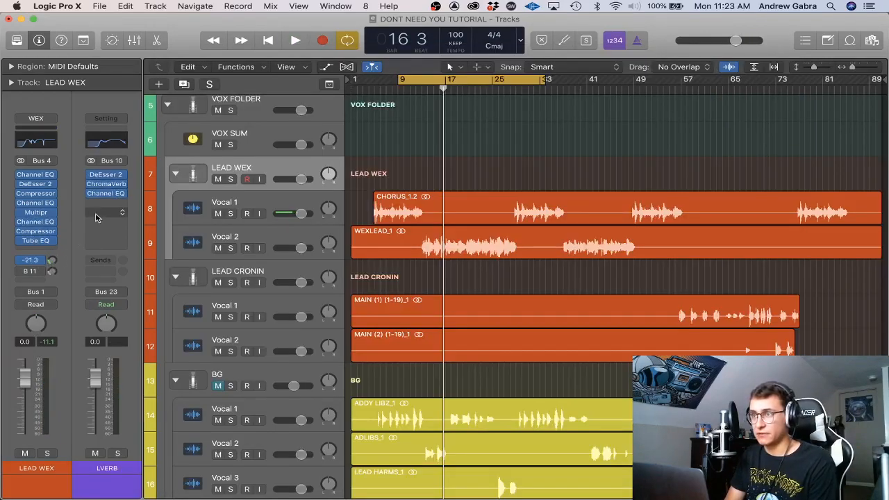
# - Examine the settings of the DeEsser 2, ChromaVerb and Channel EQ on the LVERB reverb channel, closing their windows
pyautogui.click(111, 177)
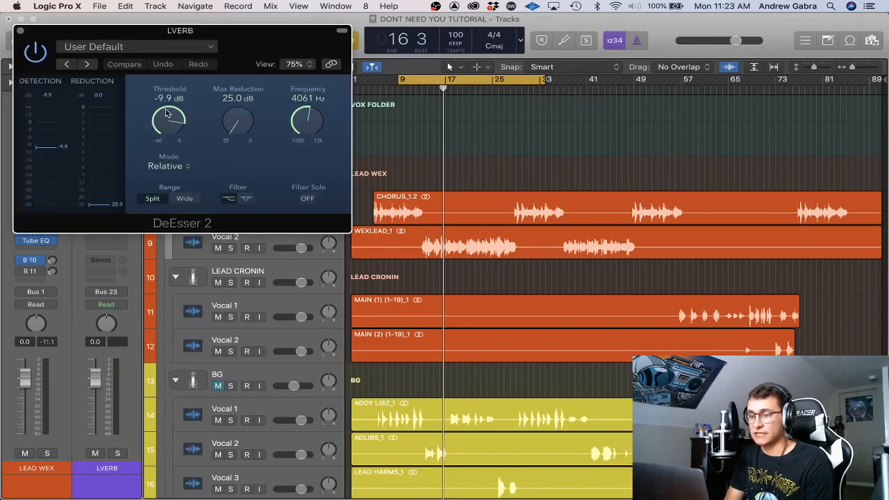
pyautogui.click(21, 33)
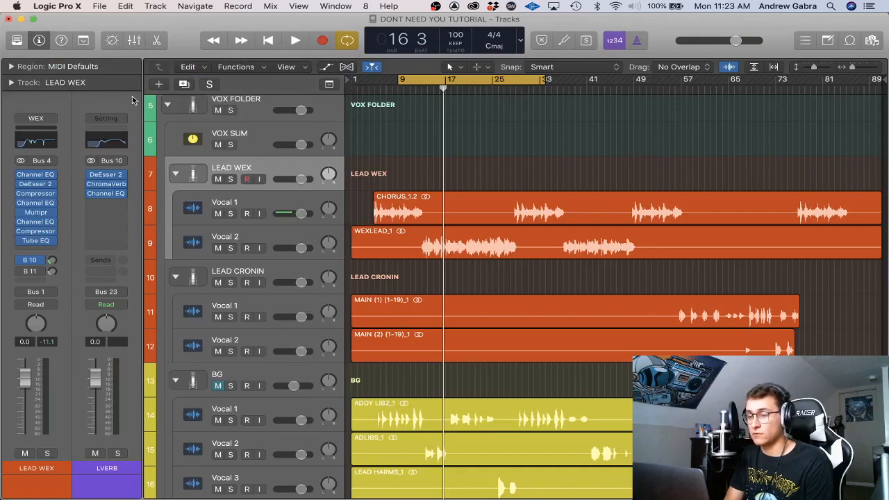
pyautogui.click(108, 188)
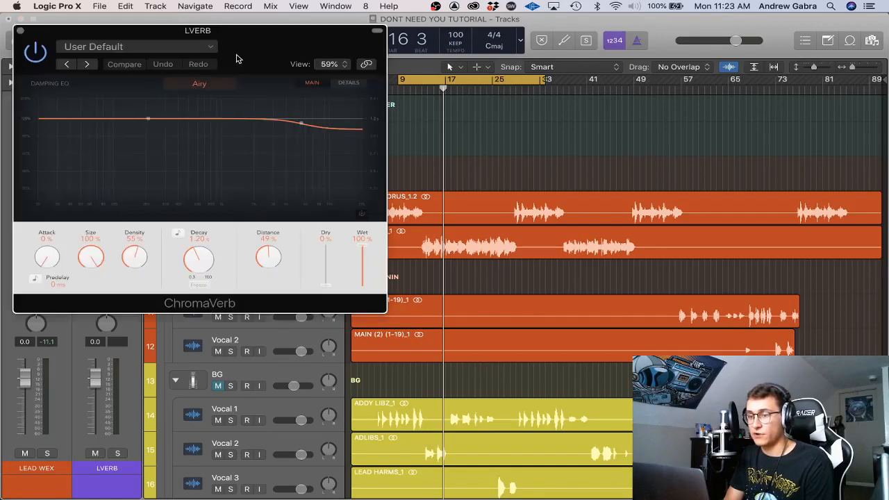
pyautogui.moveTo(236, 58); pyautogui.dragTo(371, 80)
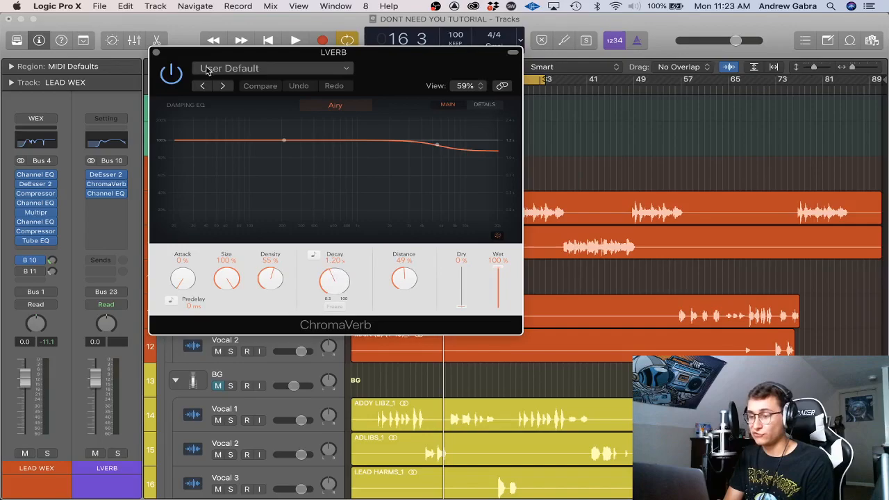
pyautogui.click(105, 193)
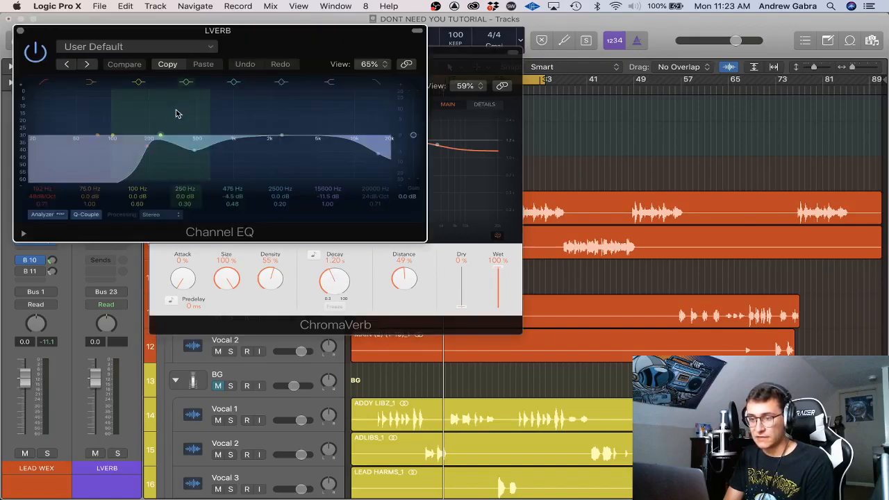
pyautogui.moveTo(264, 39); pyautogui.dragTo(464, 134)
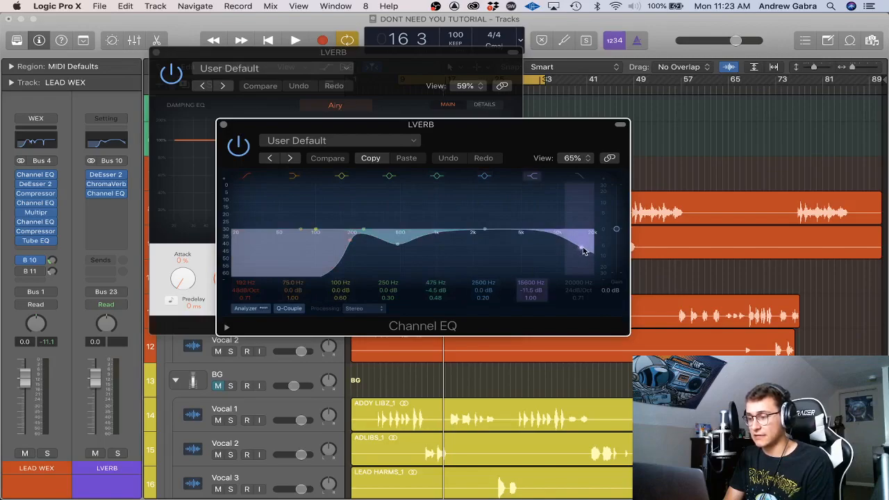
pyautogui.click(226, 127)
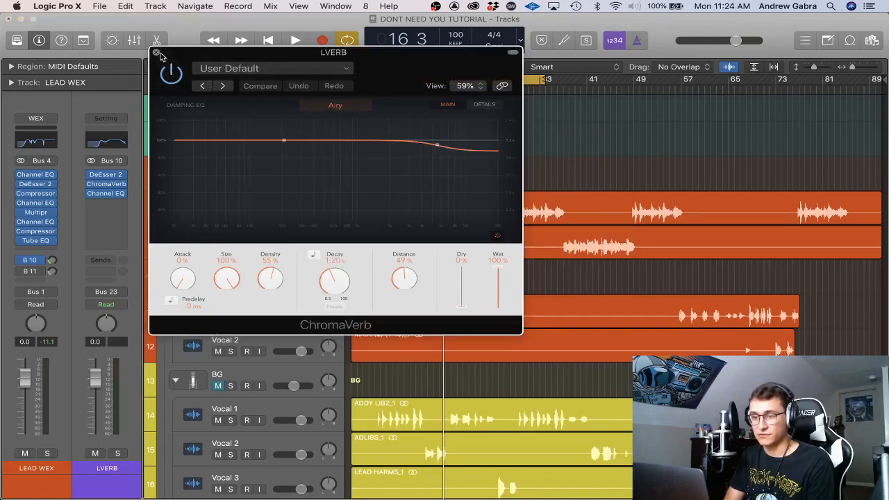
pyautogui.click(157, 53)
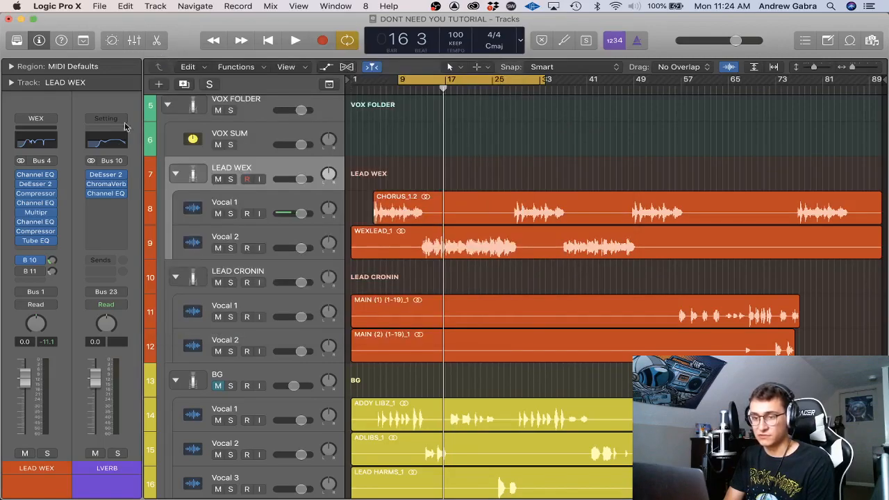
# - Switch on LEAD WEX's Bus 11 send and inspect the DeEsser 2 on the DLAY 1 channel
pyautogui.click(30, 271)
pyautogui.click(61, 241)
pyautogui.click(108, 176)
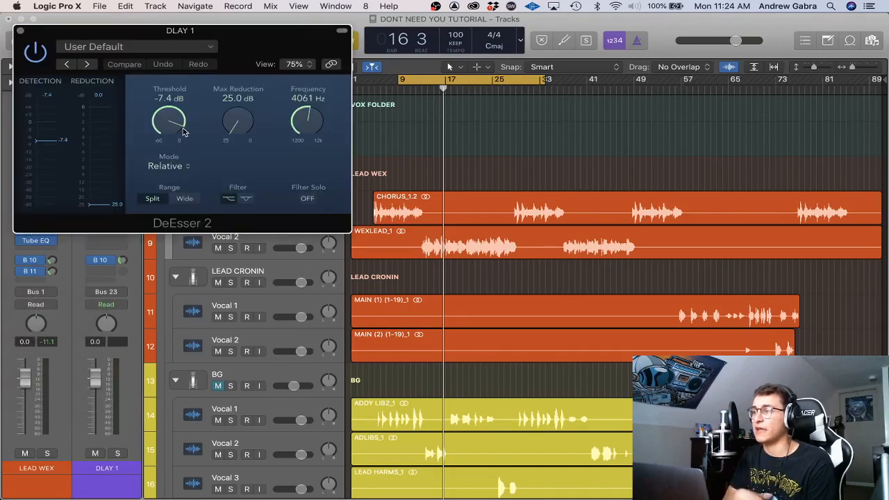
pyautogui.moveTo(42, 48); pyautogui.dragTo(376, 221)
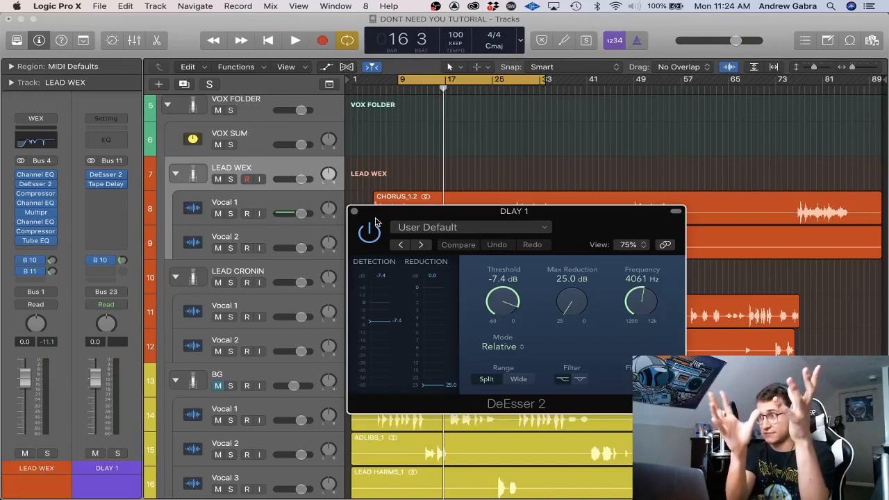
pyautogui.moveTo(373, 215); pyautogui.dragTo(364, 167)
# - Examine the Tape Delay settings on DLAY 1, close its window and check the channel's Bus 10 send
pyautogui.click(106, 183)
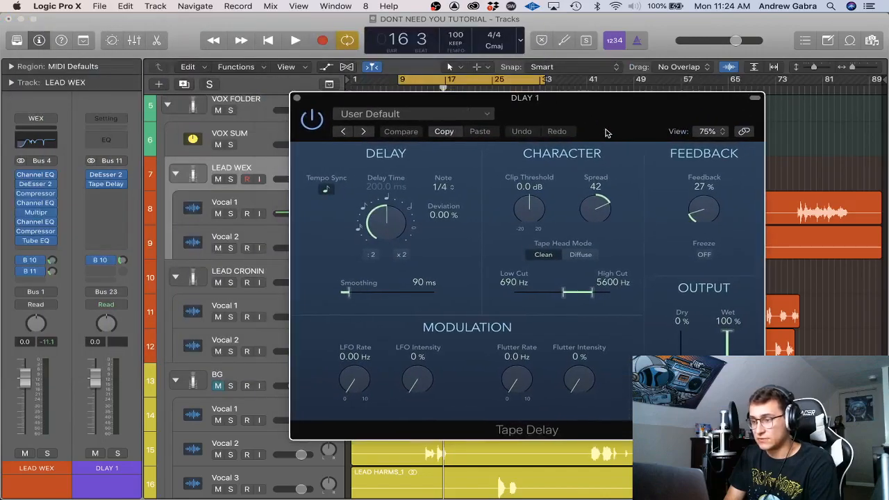
pyautogui.moveTo(331, 66); pyautogui.dragTo(457, 118)
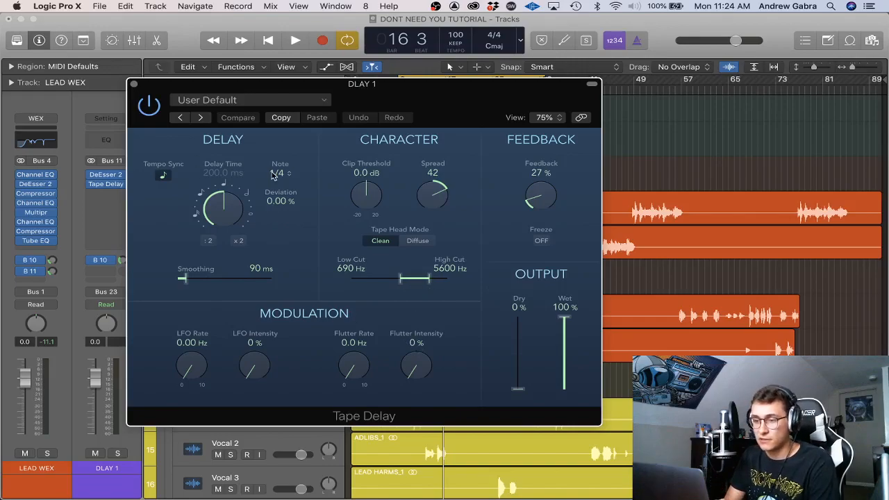
pyautogui.click(133, 84)
pyautogui.click(103, 262)
pyautogui.click(105, 261)
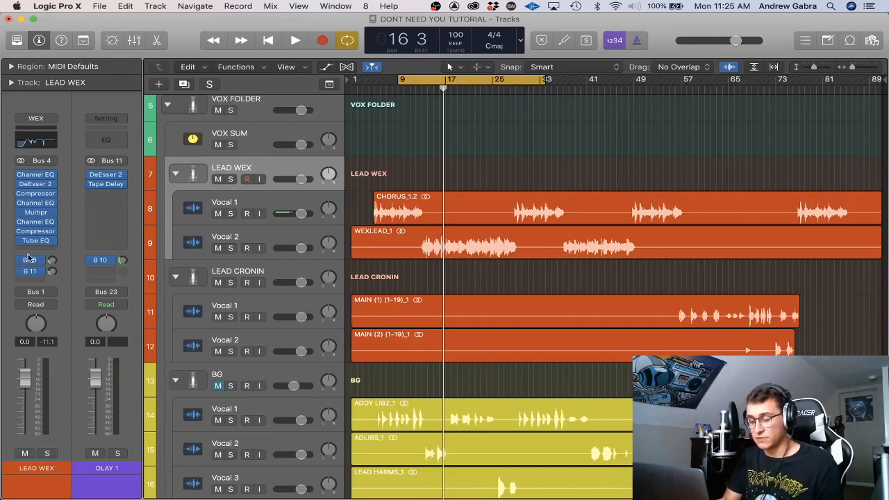
# - Compare the lead vocal with the Bus 10 and Bus 11 sends off and on during playback, leave both on and stop playback
pyautogui.press('space')
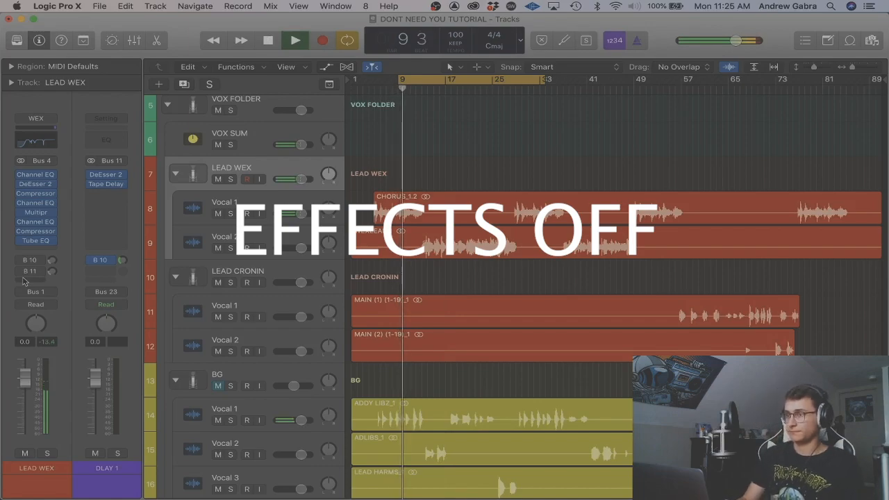
pyautogui.click(22, 272)
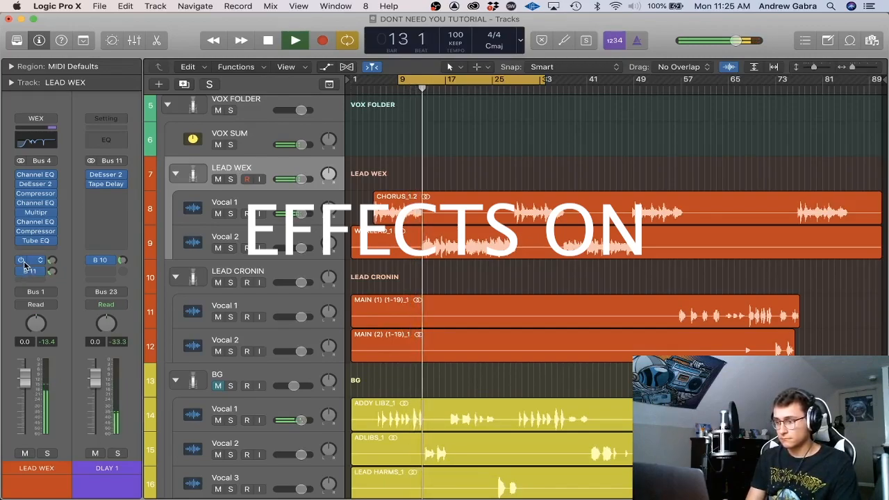
pyautogui.click(21, 260)
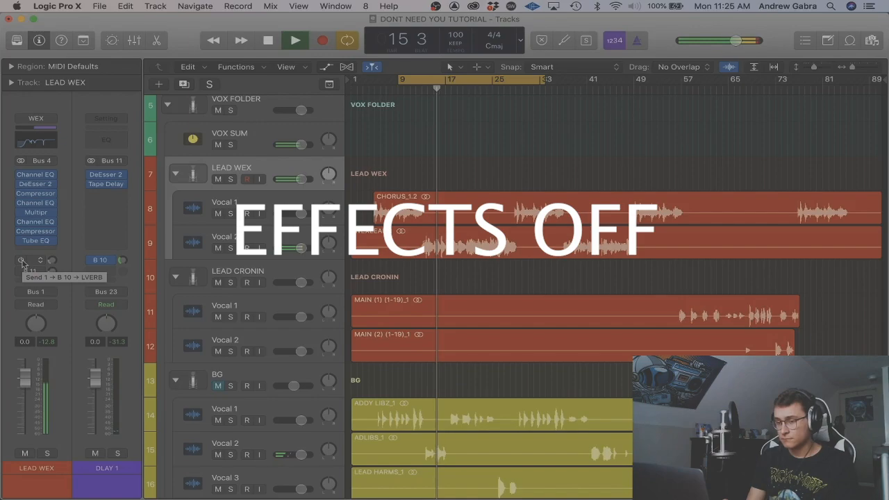
pyautogui.click(21, 261)
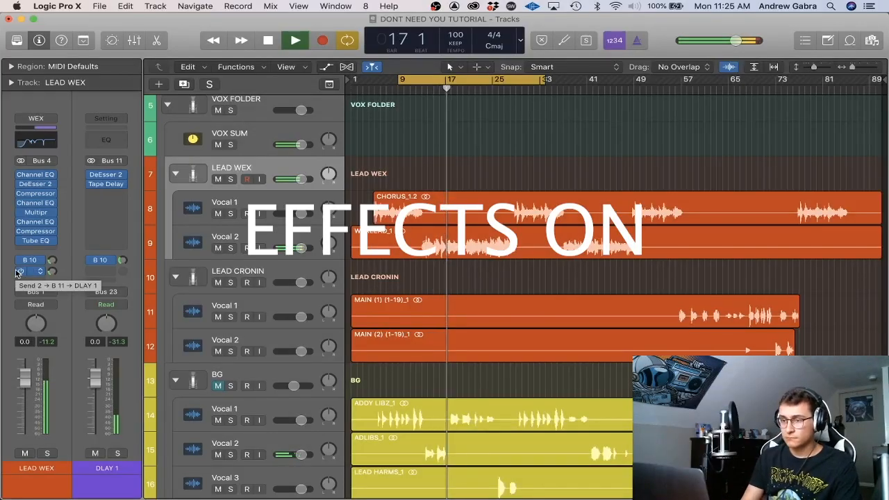
pyautogui.press('space')
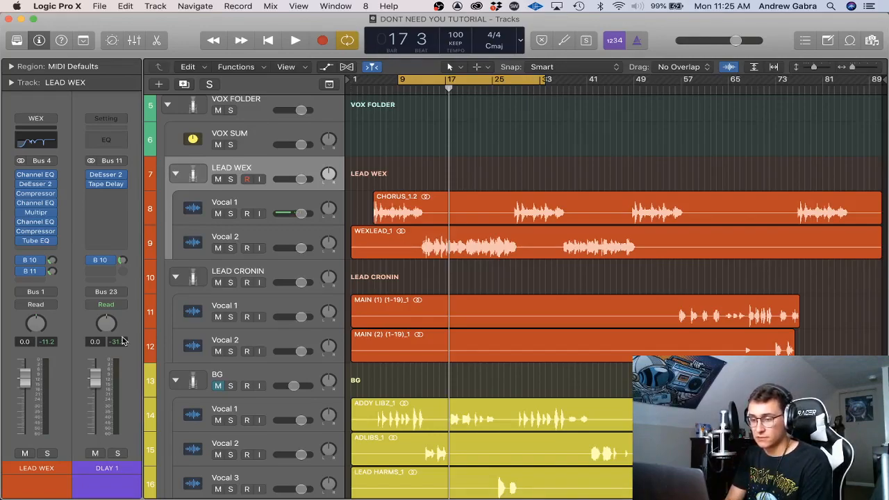
# - Review the first Channel EQ, DeEsser 2 and first Compressor in the LEAD WEX chain, closing each window
pyautogui.scroll(1, 414, 327)
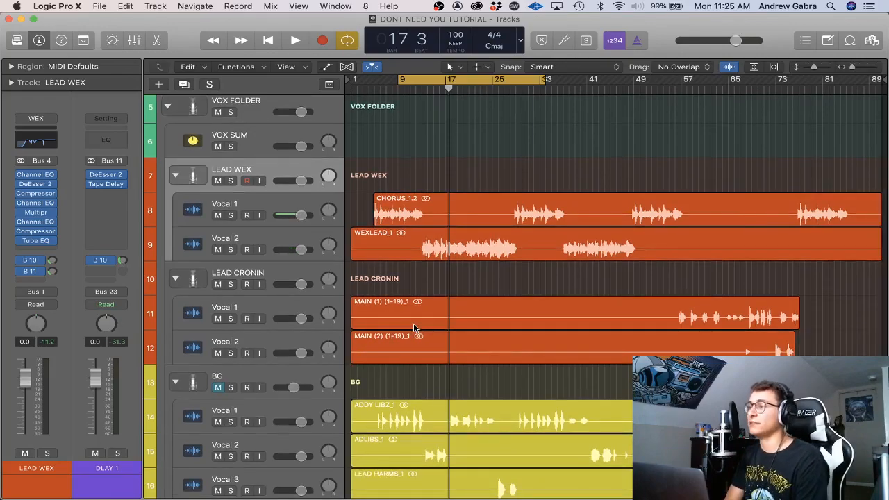
pyautogui.click(48, 174)
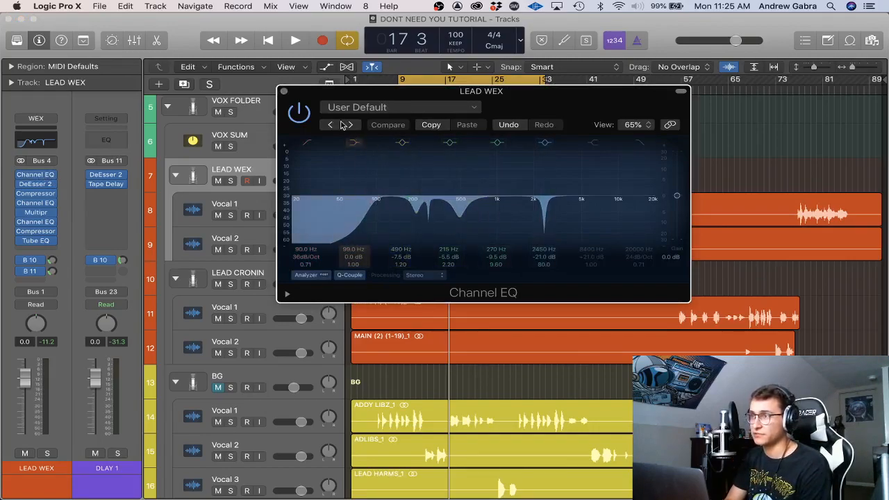
pyautogui.click(284, 92)
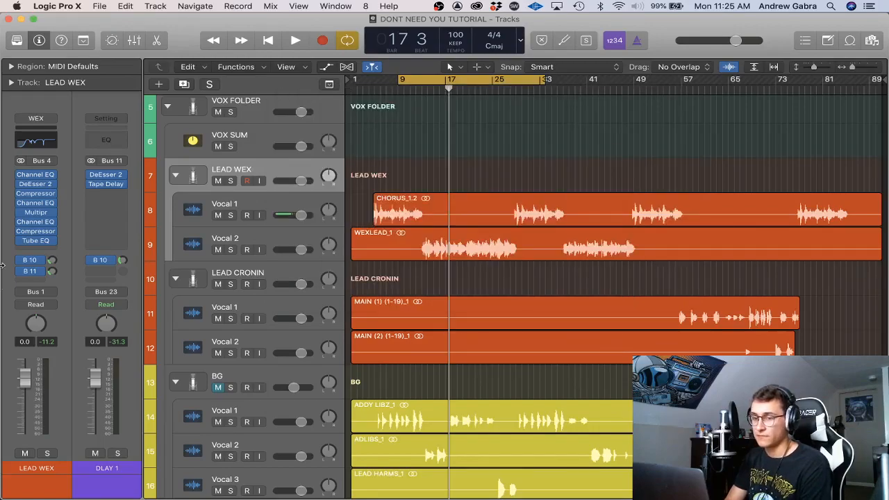
pyautogui.click(36, 183)
pyautogui.click(389, 144)
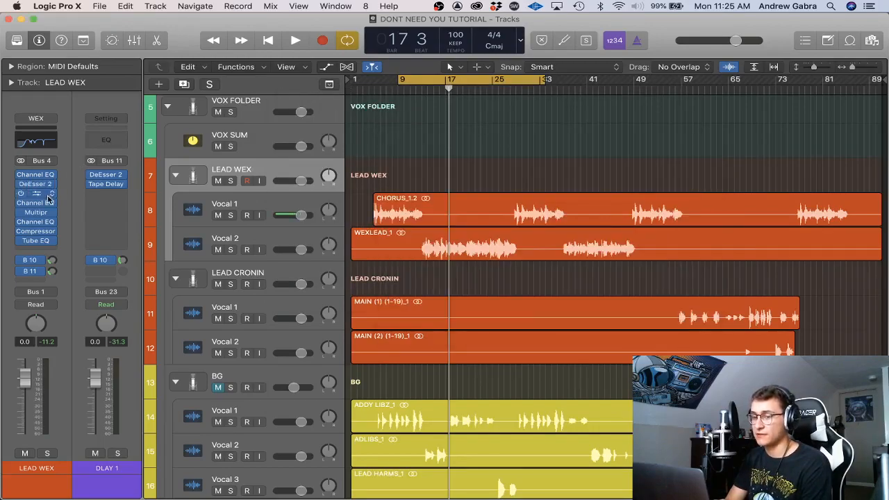
pyautogui.click(36, 193)
pyautogui.moveTo(461, 125); pyautogui.dragTo(473, 134)
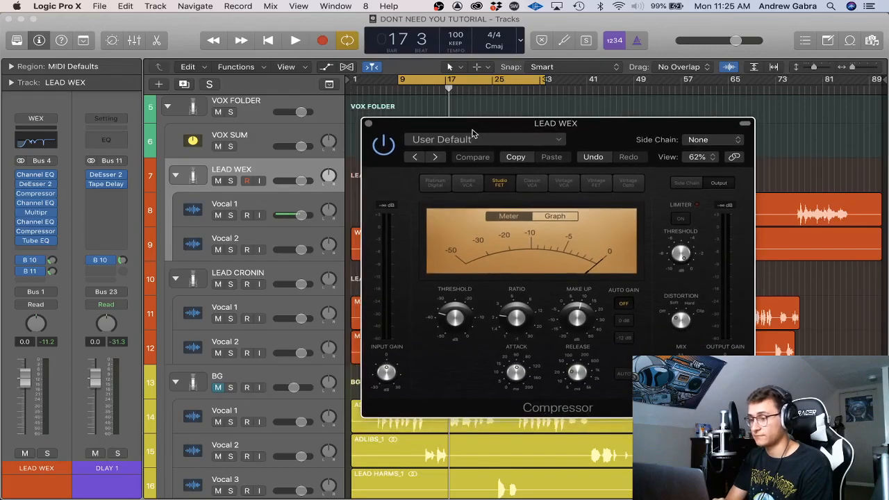
pyautogui.click(370, 125)
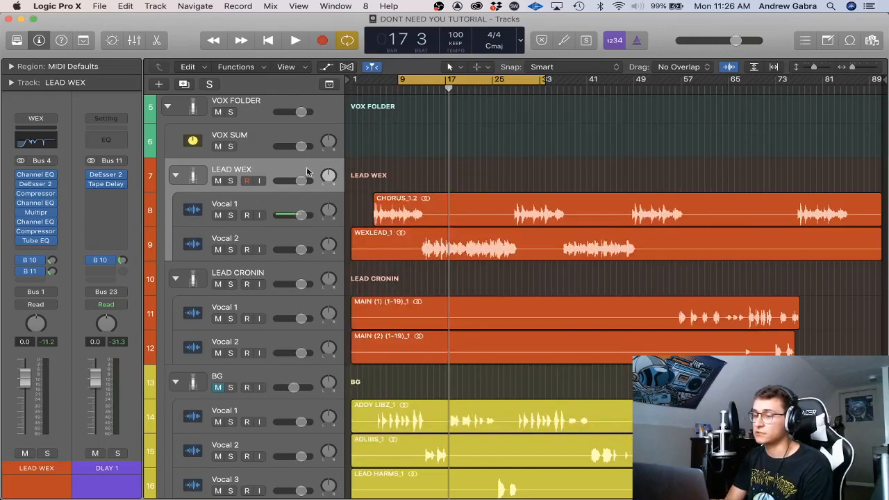
# - Review the second Channel EQ and the Multipressor in the LEAD WEX chain, closing each window
pyautogui.click(32, 203)
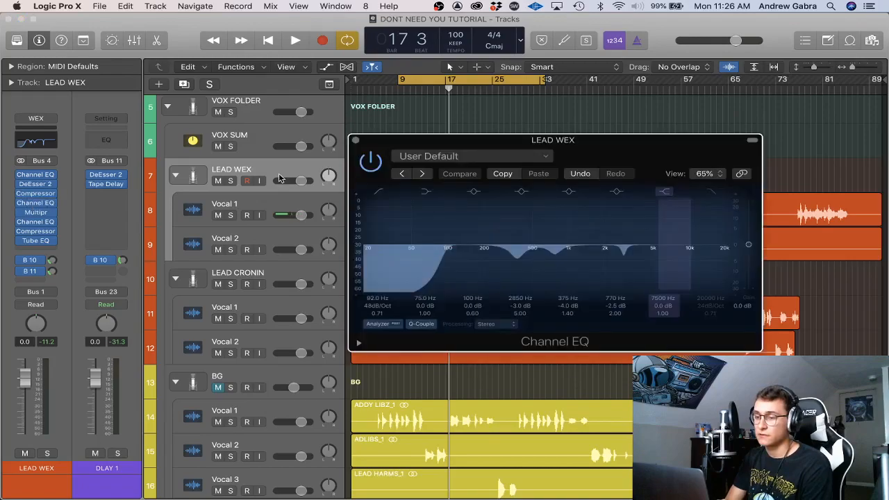
pyautogui.click(356, 140)
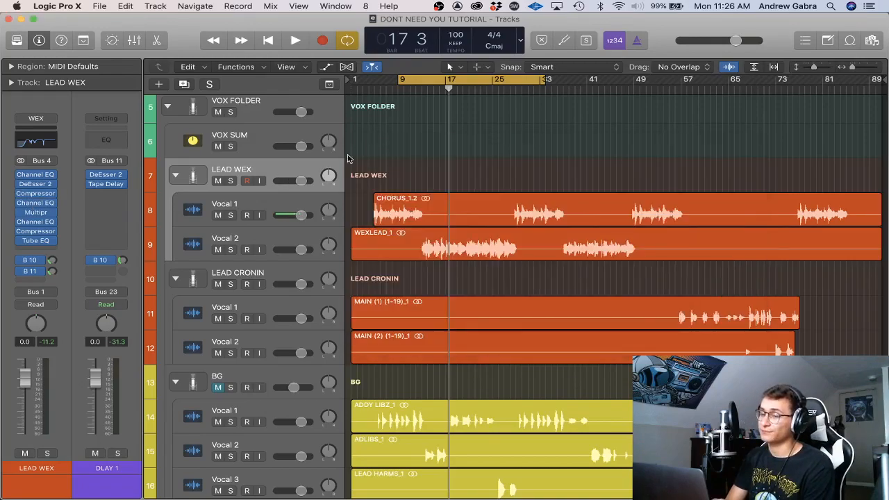
pyautogui.click(35, 212)
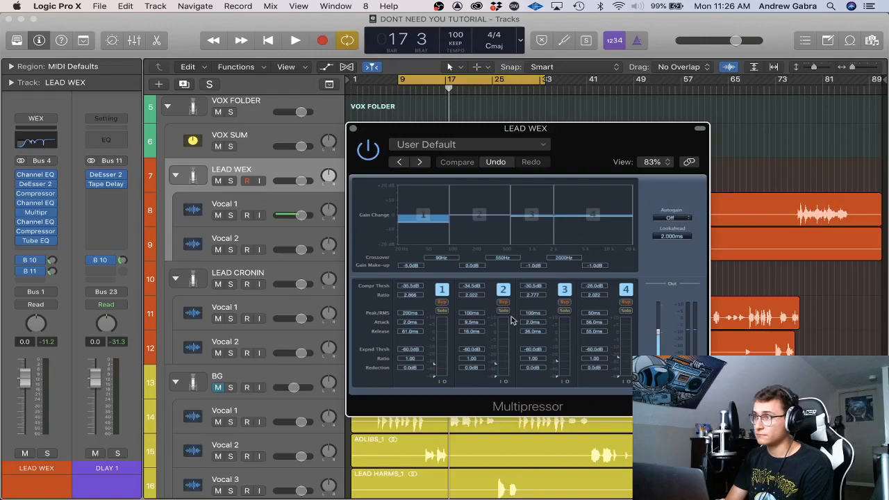
pyautogui.click(352, 128)
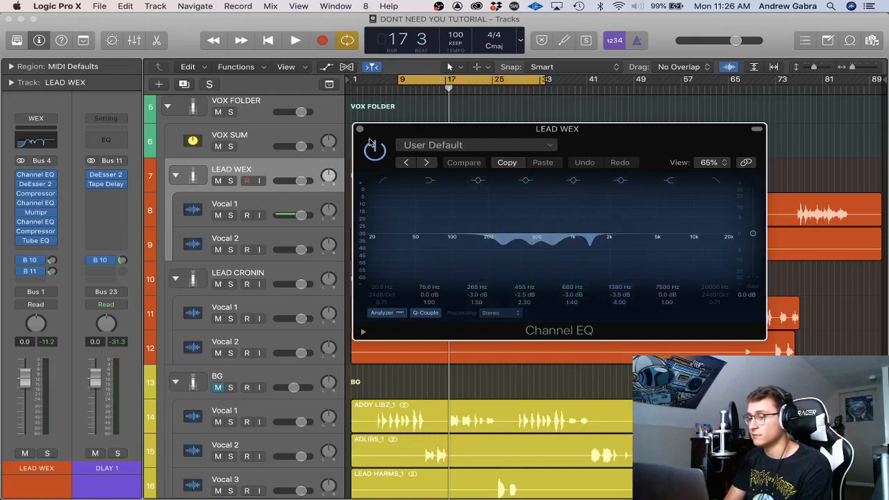
# - Review the third Channel EQ, second Compressor and Vintage Tube EQ in the LEAD WEX chain, closing each window
pyautogui.click(359, 128)
pyautogui.click(36, 231)
pyautogui.click(360, 93)
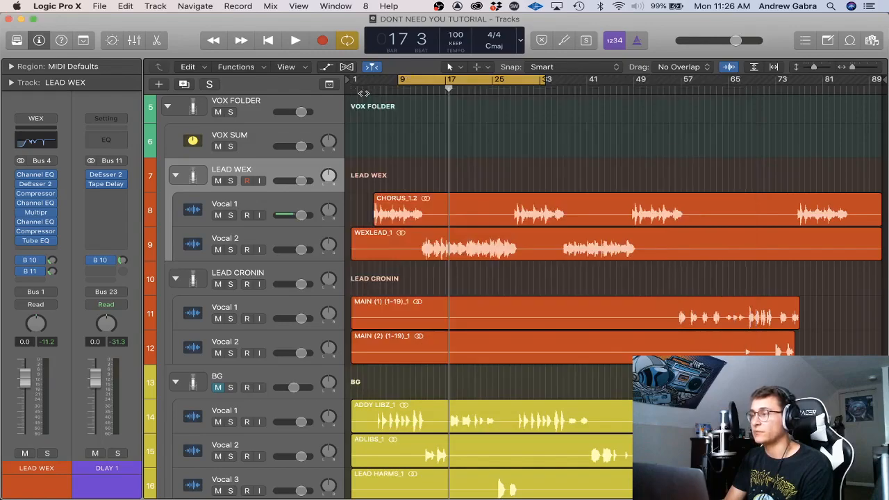
pyautogui.click(35, 240)
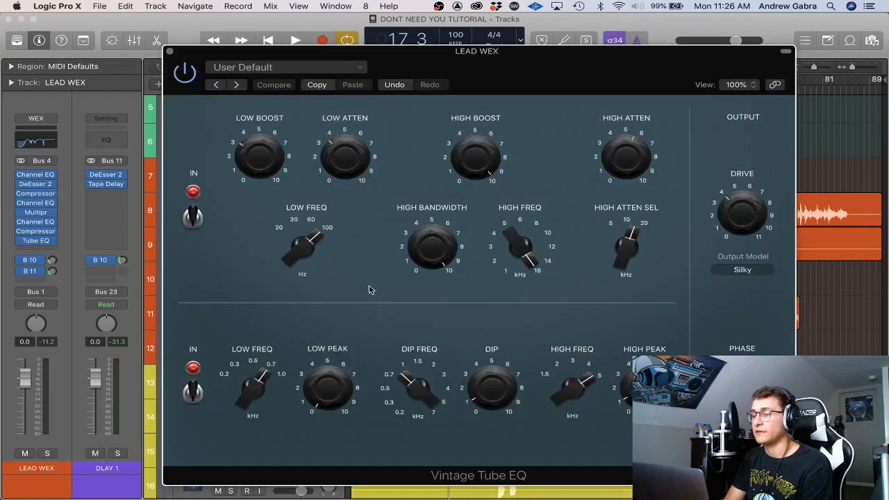
pyautogui.click(169, 51)
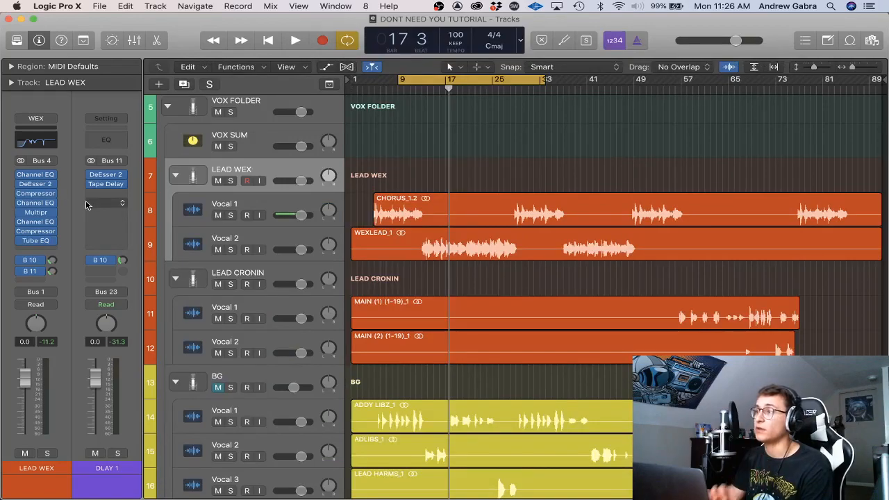